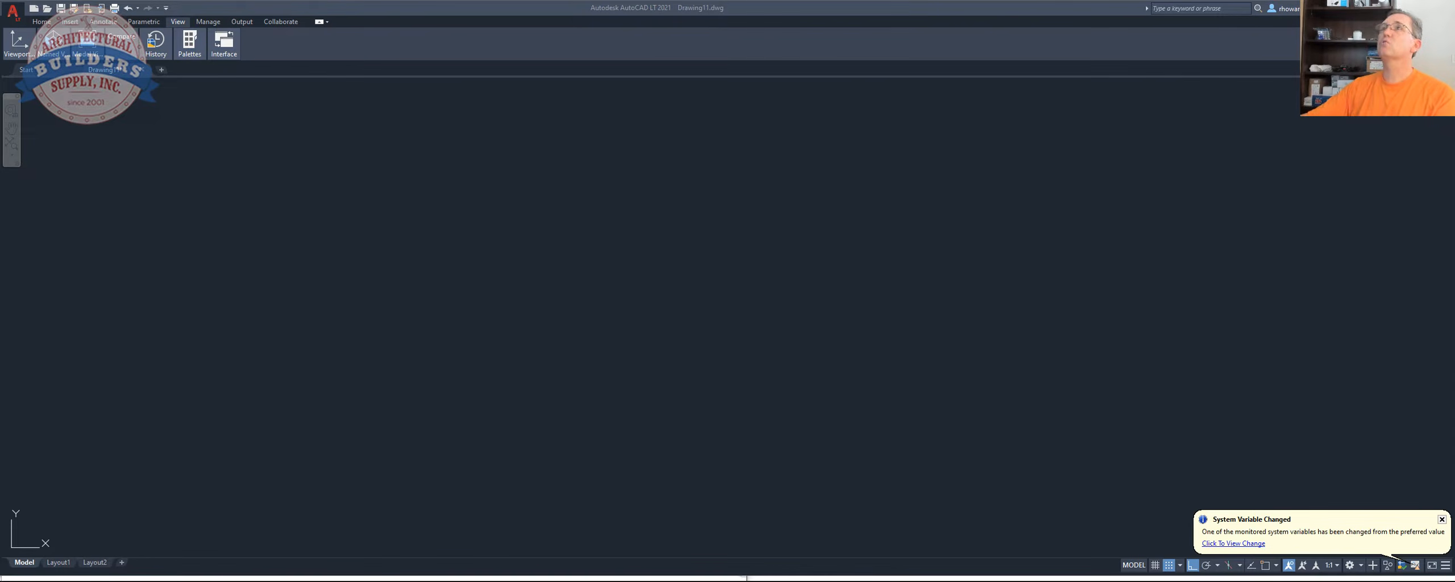
View the closet photo with the outlined side panel and the photo of the open closet door's hinges
{"action": "left_click_drag", "start_coordinate": [114, 3], "coordinate": [196, 195]}
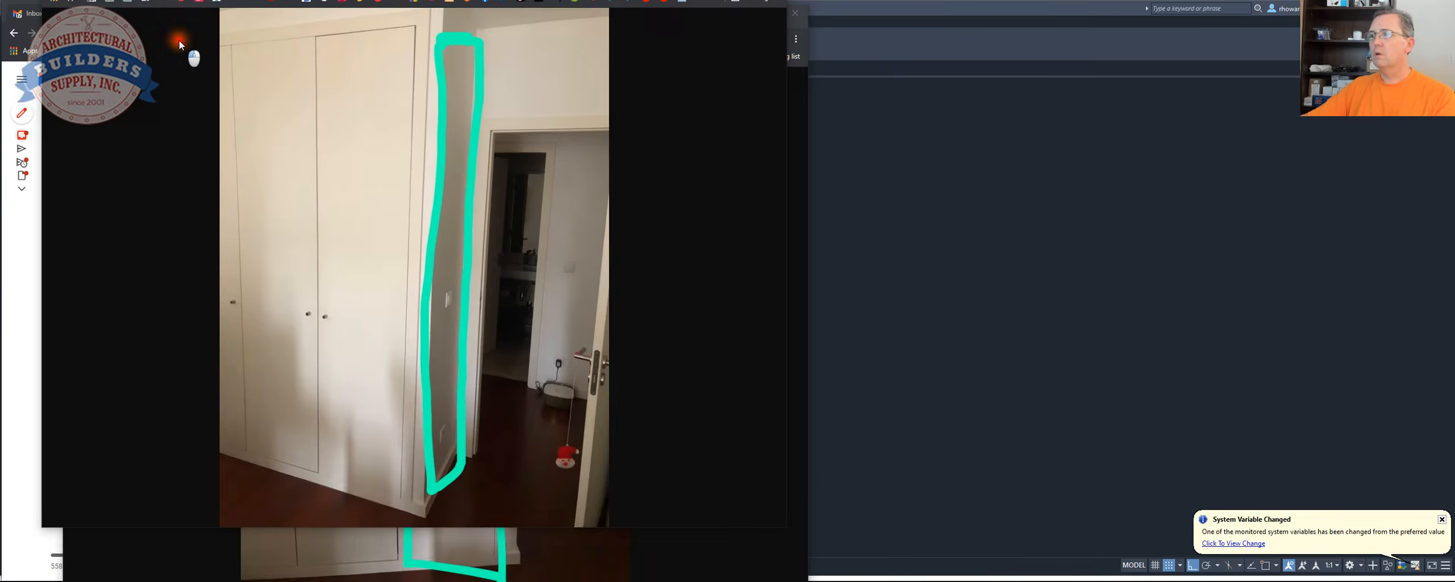
{"action": "left_click_drag", "start_coordinate": [143, 30], "coordinate": [209, 18]}
{"action": "left_click_drag", "start_coordinate": [513, 19], "coordinate": [483, 14]}
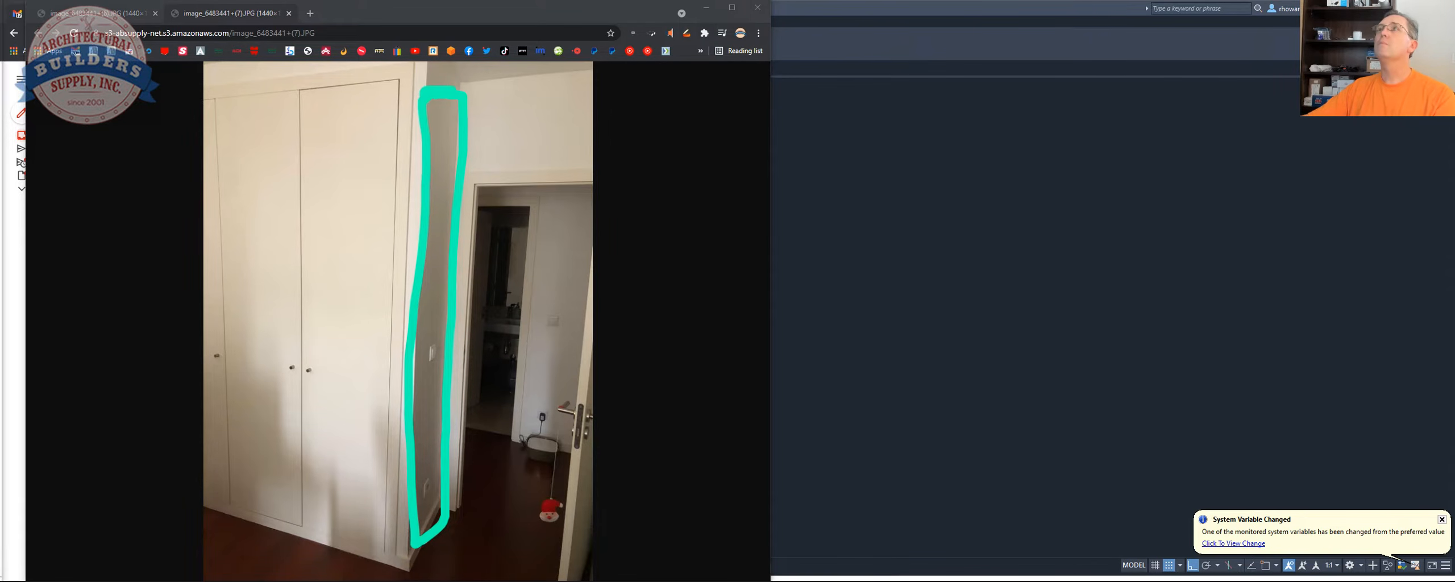
{"action": "left_click_drag", "start_coordinate": [371, 0], "coordinate": [367, 45]}
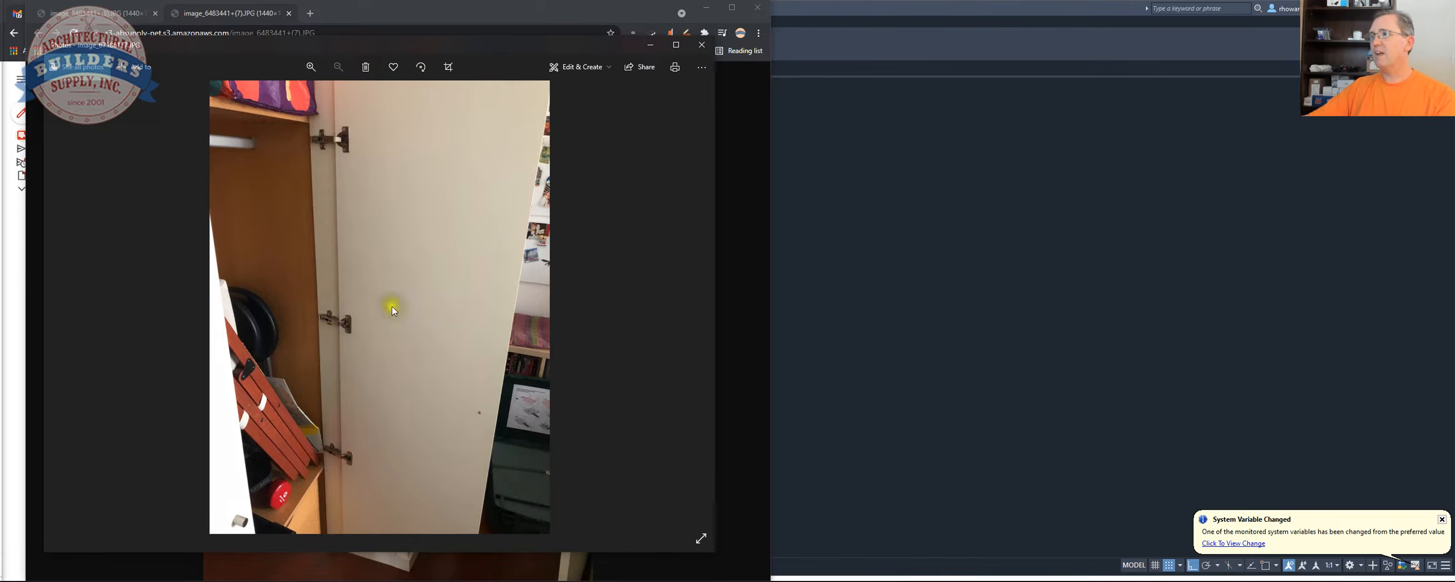
{"action": "left_click_drag", "start_coordinate": [539, 46], "coordinate": [1203, 0]}
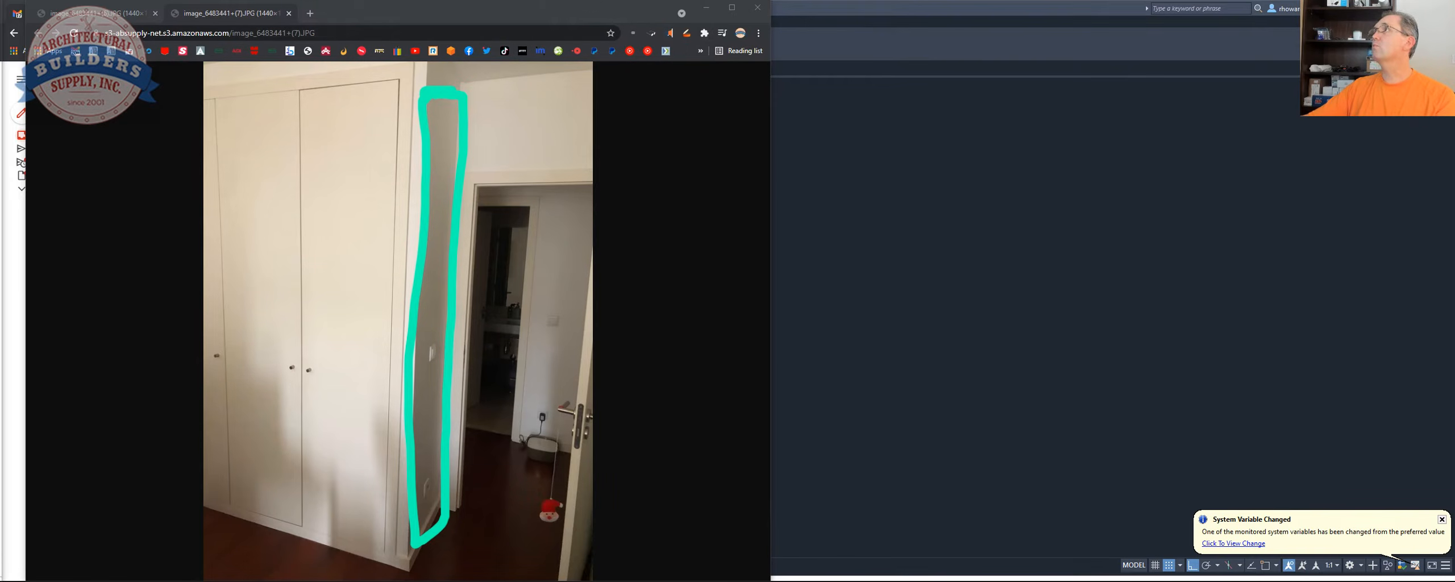
View the closet photo showing the outlined door and marked offset, and put the photo window away
{"action": "mouse_move", "coordinate": [453, 8]}
{"action": "left_mouse_down"}
{"action": "mouse_move", "coordinate": [950, 69]}
{"action": "mouse_move", "coordinate": [431, 18]}
{"action": "left_mouse_up"}
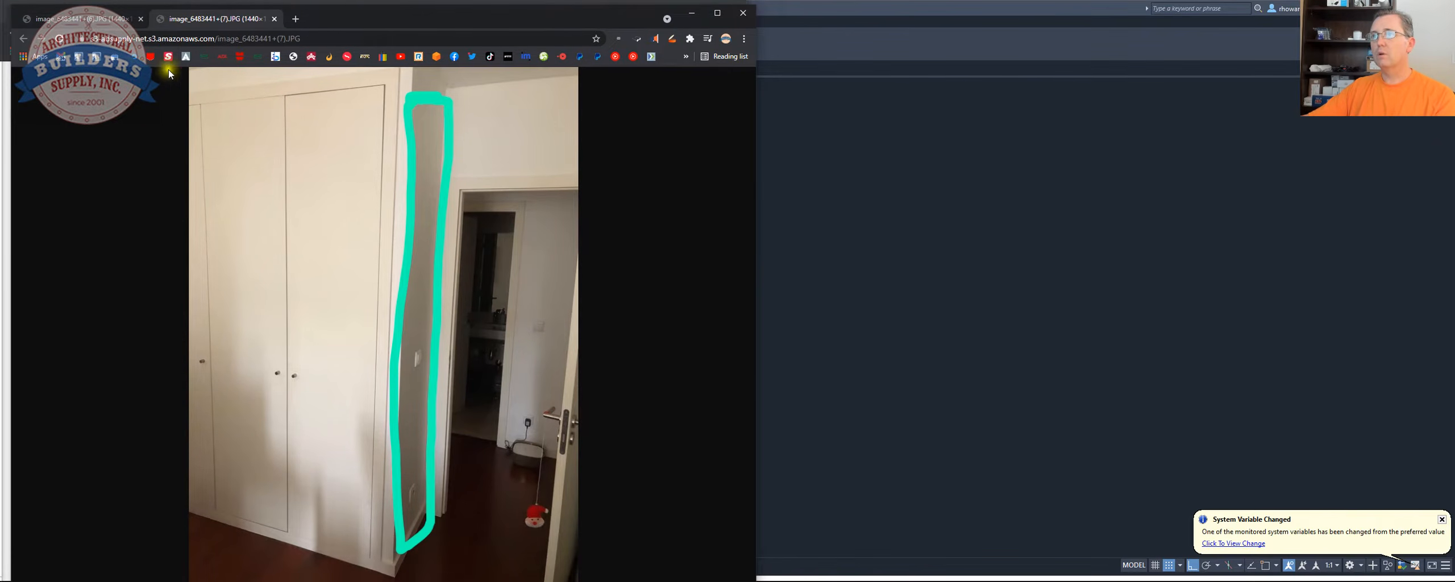
{"action": "left_click", "coordinate": [94, 19]}
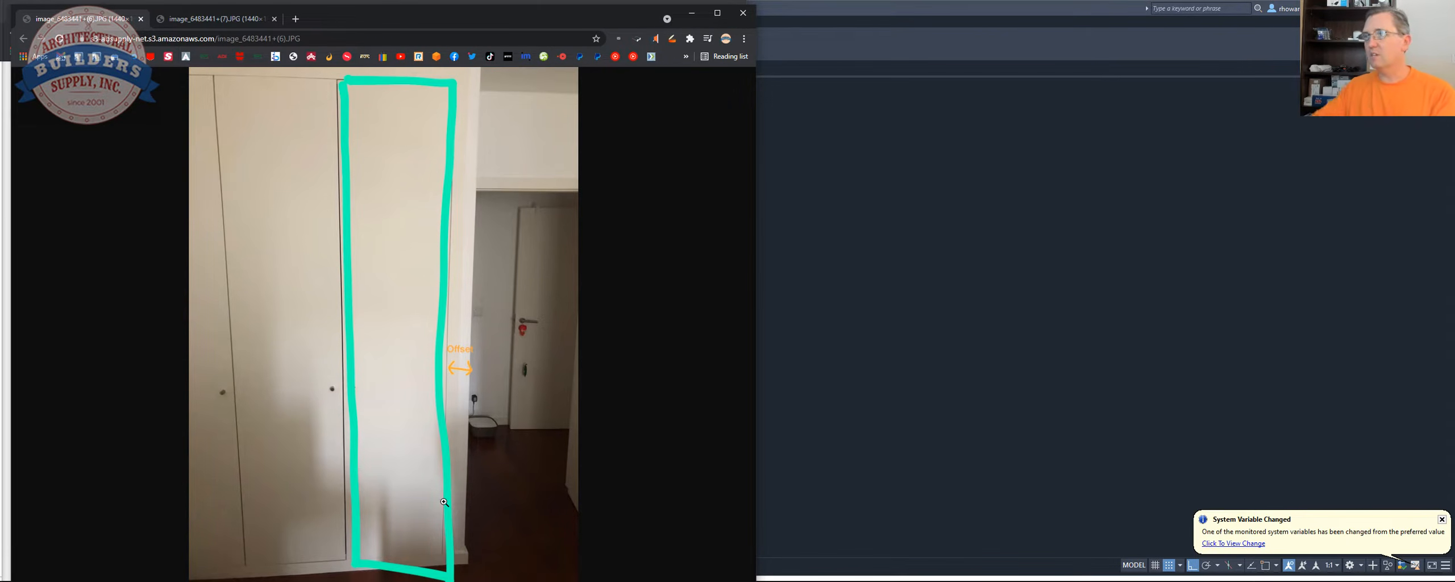
{"action": "left_click_drag", "start_coordinate": [372, 19], "coordinate": [1057, 0]}
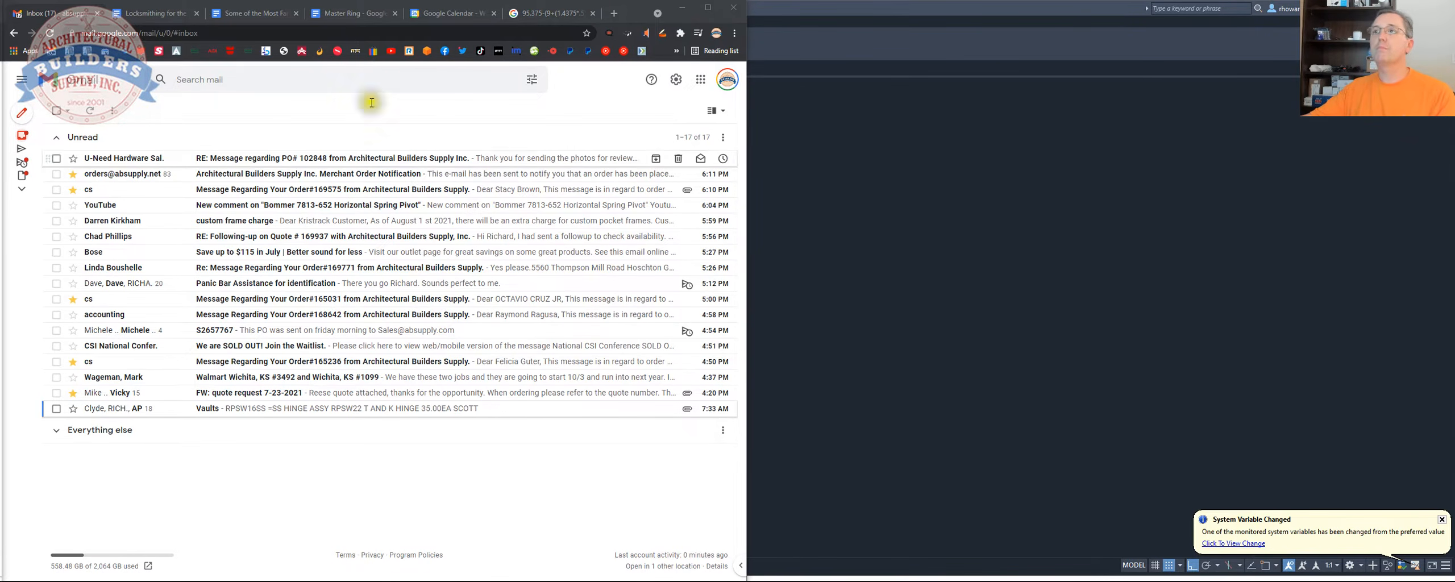
Switch to the closet plan in AutoCAD and turn off the grid display
{"action": "left_click", "coordinate": [245, 13]}
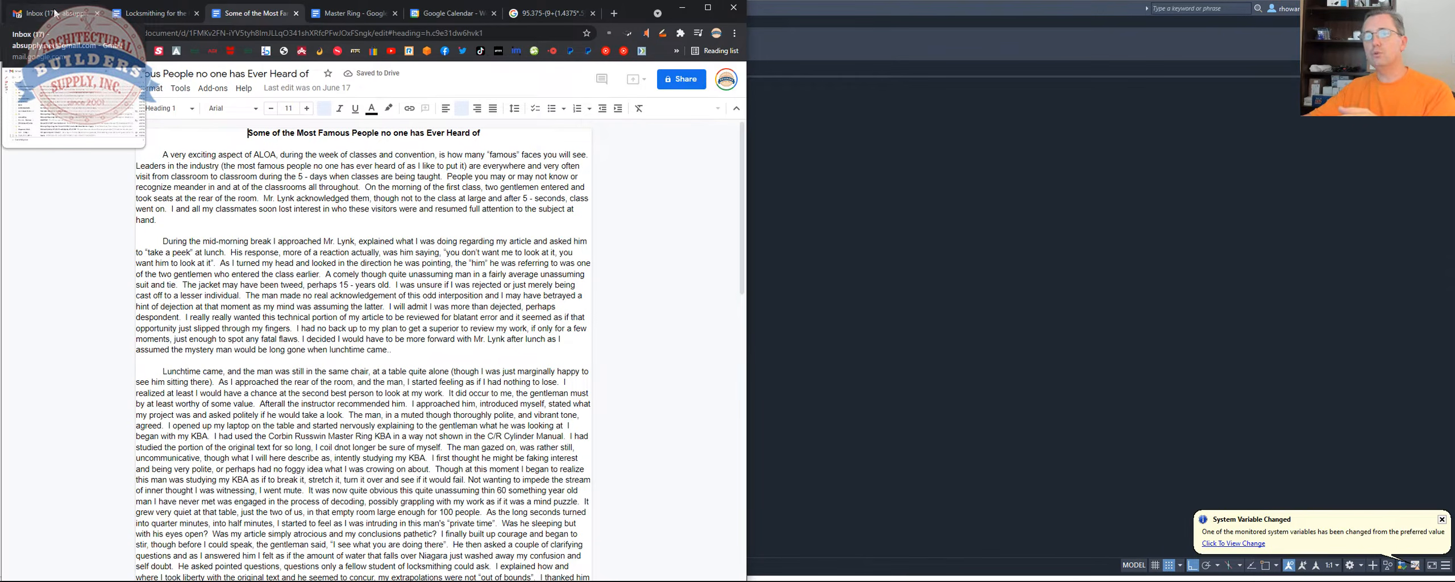
{"action": "left_click", "coordinate": [1039, 224]}
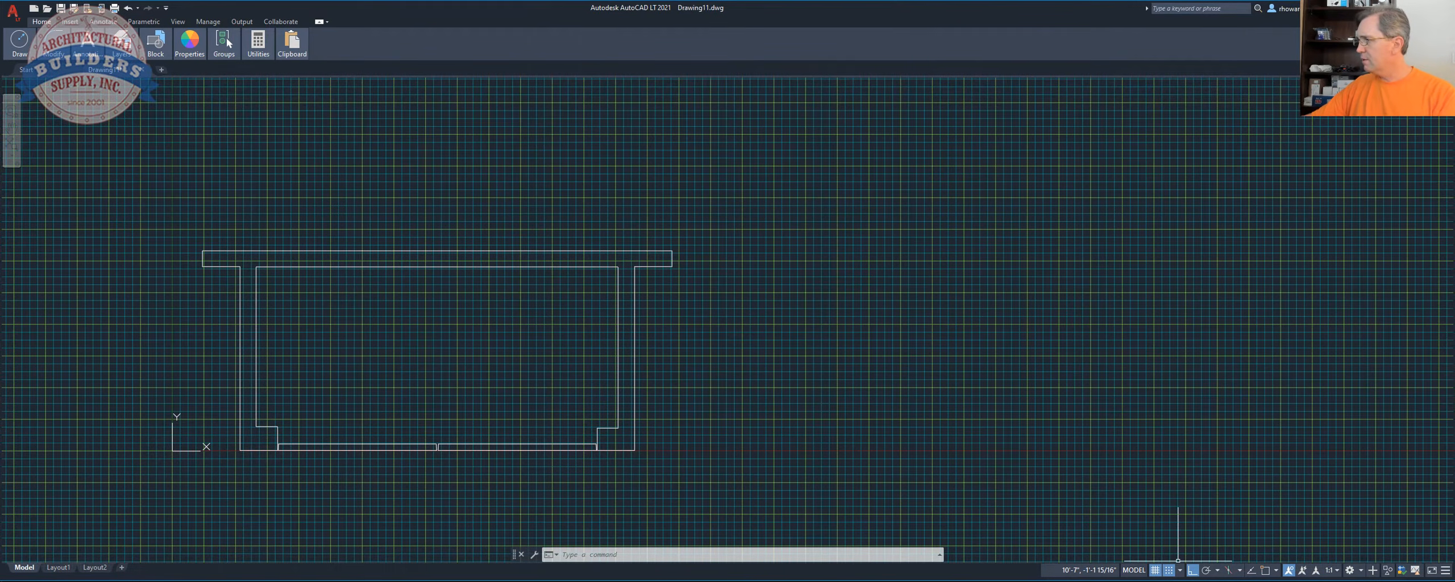
{"action": "left_click", "coordinate": [1155, 570]}
{"action": "scroll", "coordinate": [186, 359], "scroll_direction": "up", "scroll_amount": 2}
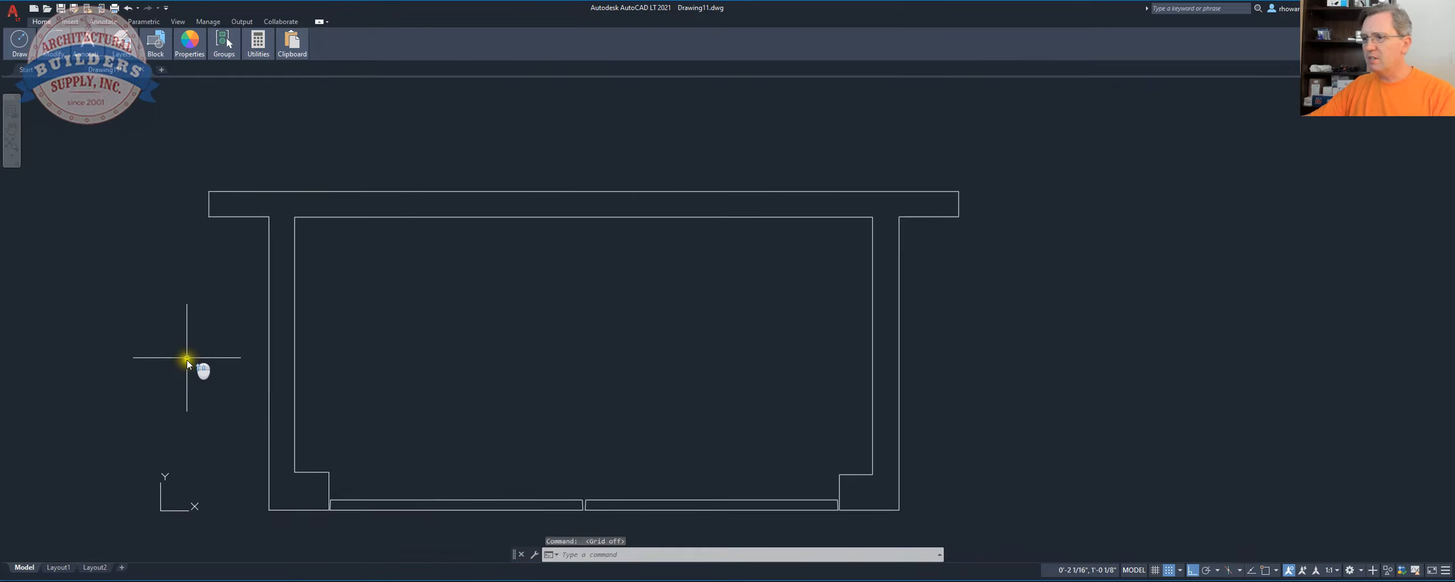
Examine the closet plan's walls and the gap between the two beveled door leaves
{"action": "scroll", "coordinate": [187, 360], "scroll_direction": "up", "scroll_amount": 2}
{"action": "scroll", "coordinate": [568, 358], "scroll_direction": "down", "scroll_amount": 2}
{"action": "middle_click_drag", "start_coordinate": [801, 432], "coordinate": [651, 372]}
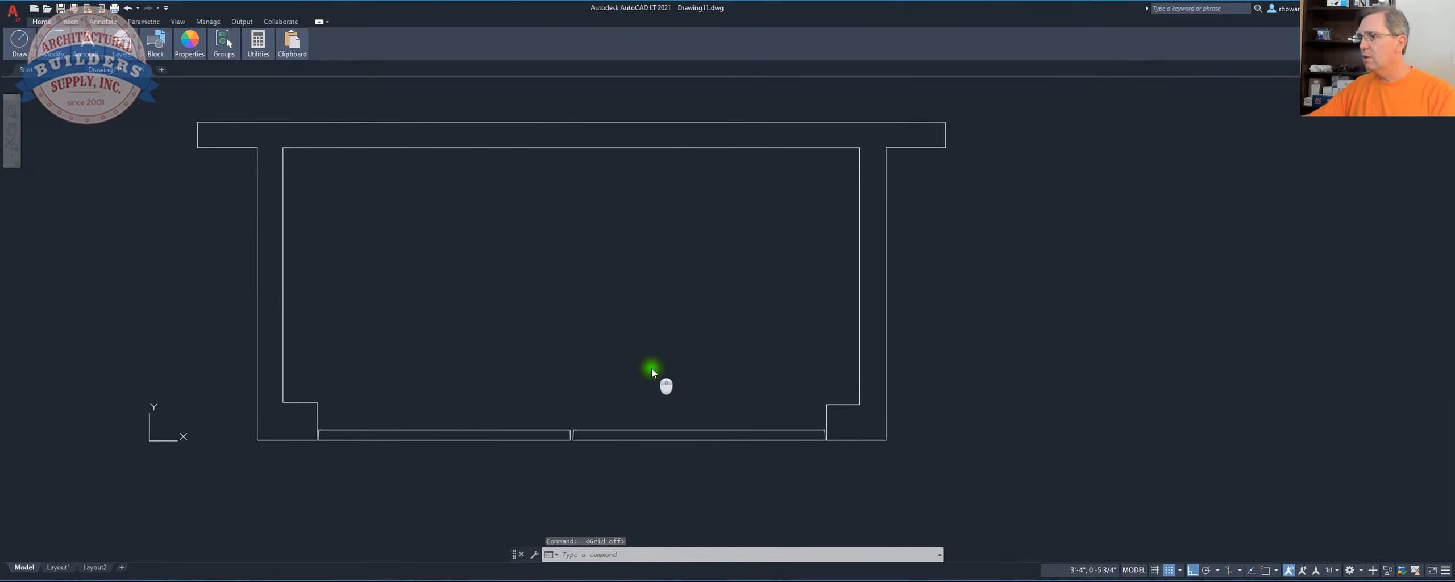
{"action": "mouse_move", "coordinate": [1056, 339]}
{"action": "middle_mouse_down"}
{"action": "mouse_move", "coordinate": [1008, 316]}
{"action": "mouse_move", "coordinate": [918, 361]}
{"action": "middle_mouse_up"}
{"action": "scroll", "coordinate": [398, 431], "scroll_direction": "up", "scroll_amount": 2}
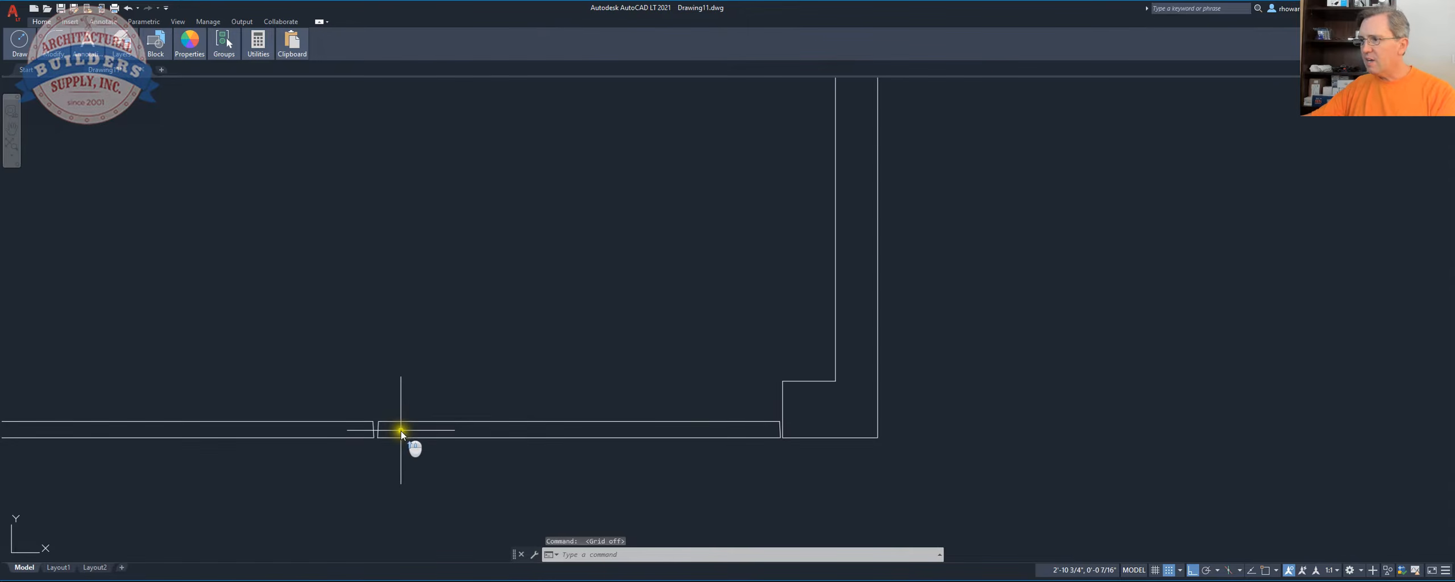
{"action": "scroll", "coordinate": [401, 430], "scroll_direction": "up", "scroll_amount": 1}
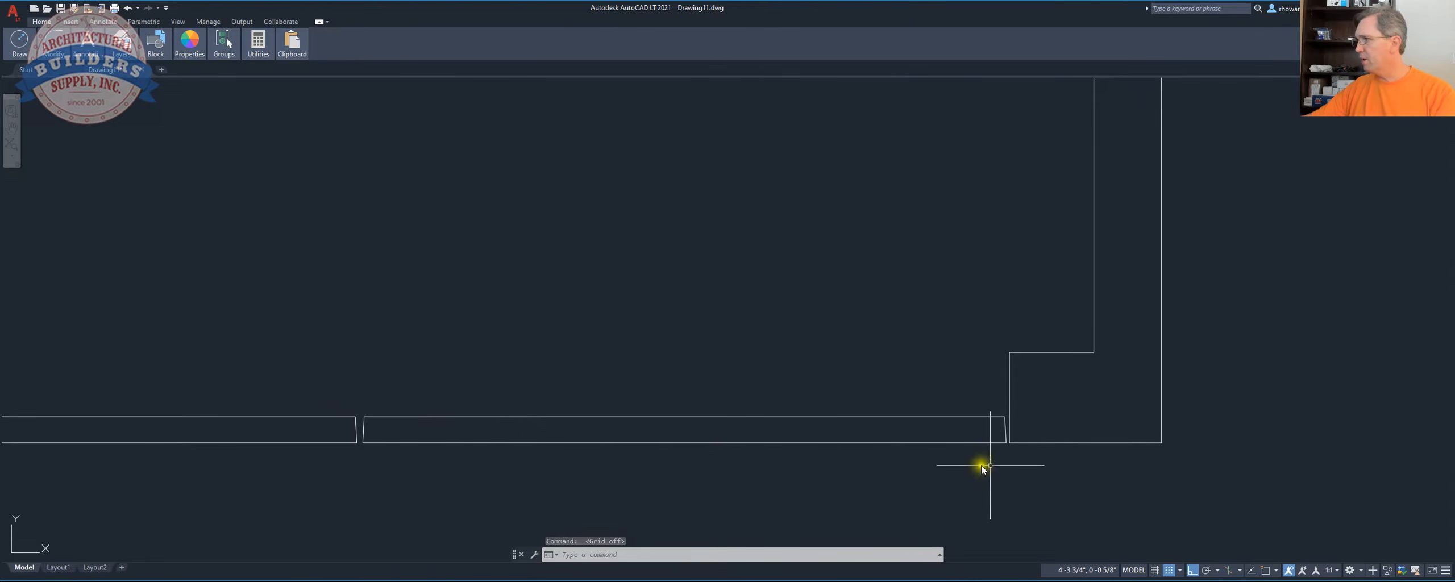
Highlight the right-hand door leaf and examine its hinge edge against the jamb and side wall
{"action": "left_click", "coordinate": [979, 417]}
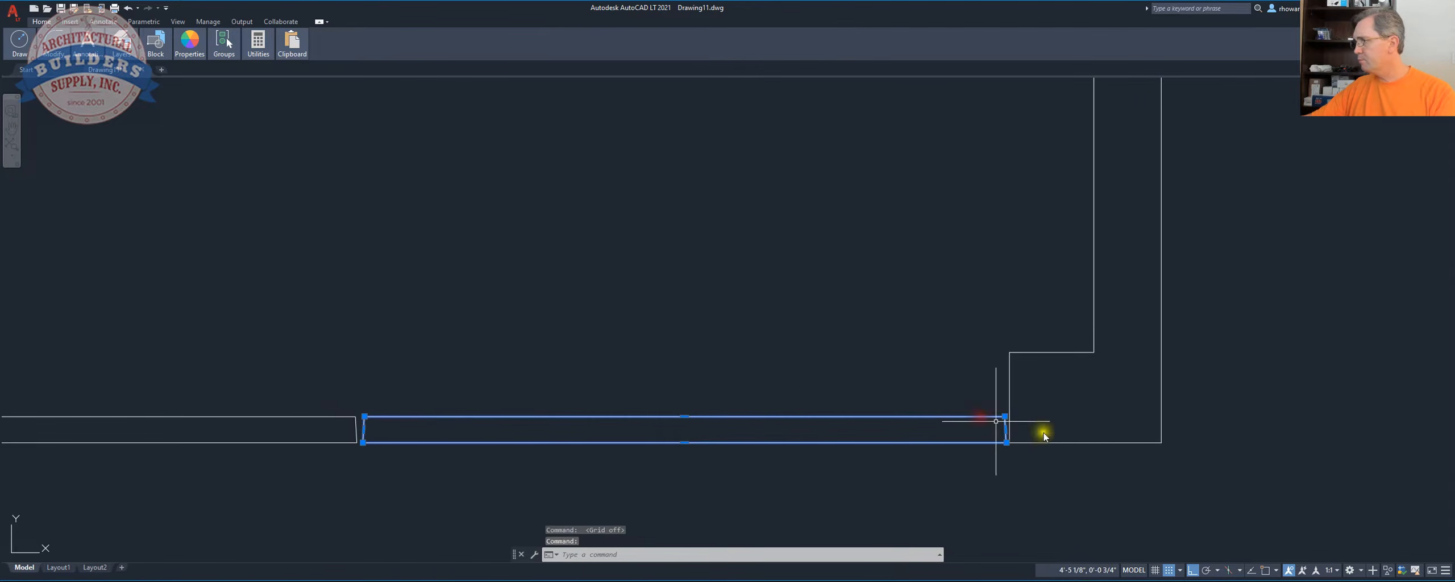
{"action": "scroll", "coordinate": [1357, 364], "scroll_direction": "down", "scroll_amount": 4}
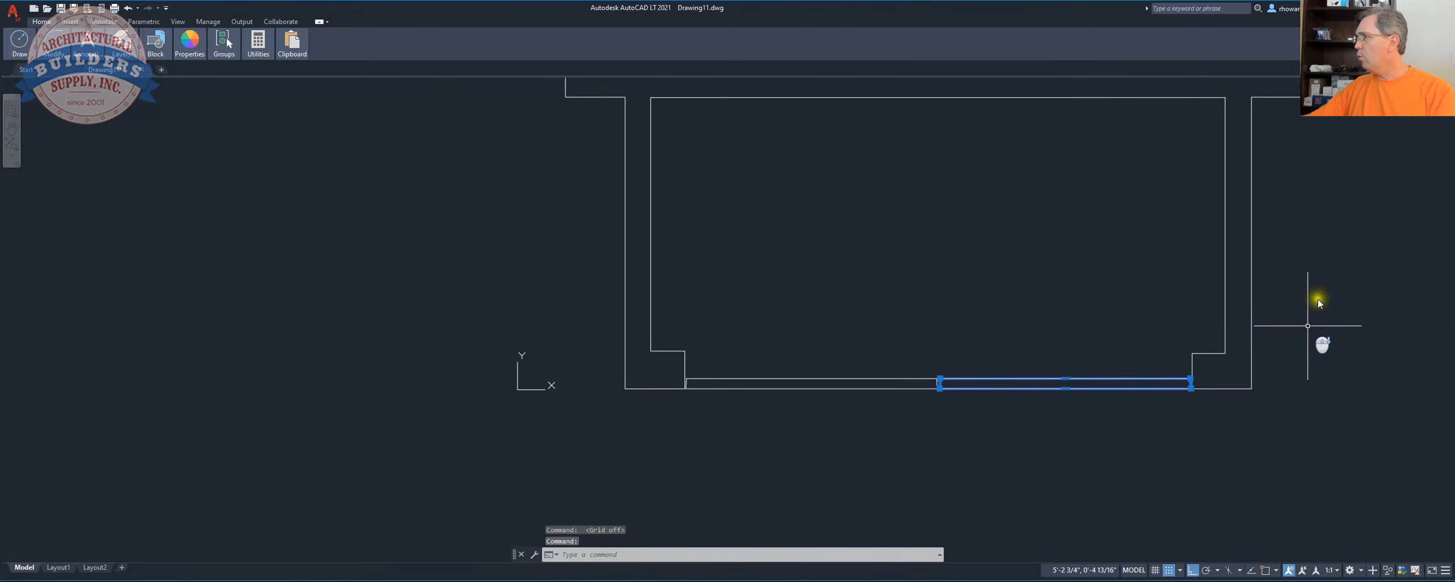
{"action": "middle_click_drag", "start_coordinate": [1317, 301], "coordinate": [959, 258]}
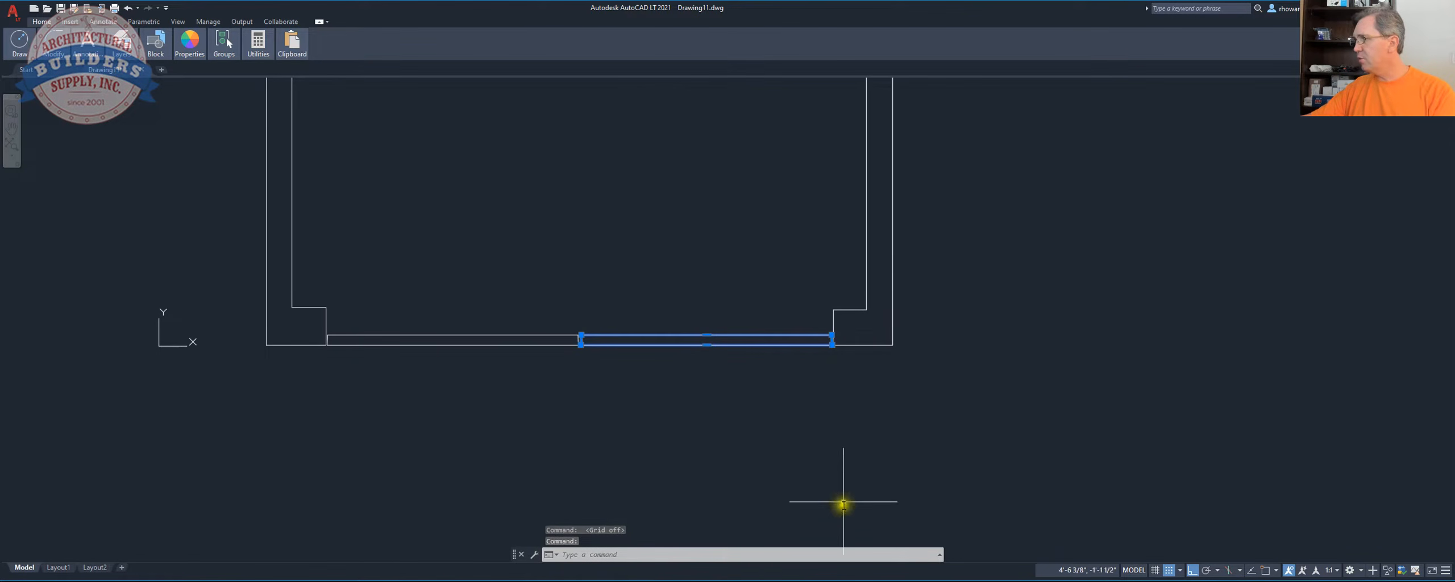
{"action": "middle_click_drag", "start_coordinate": [1068, 188], "coordinate": [1013, 361]}
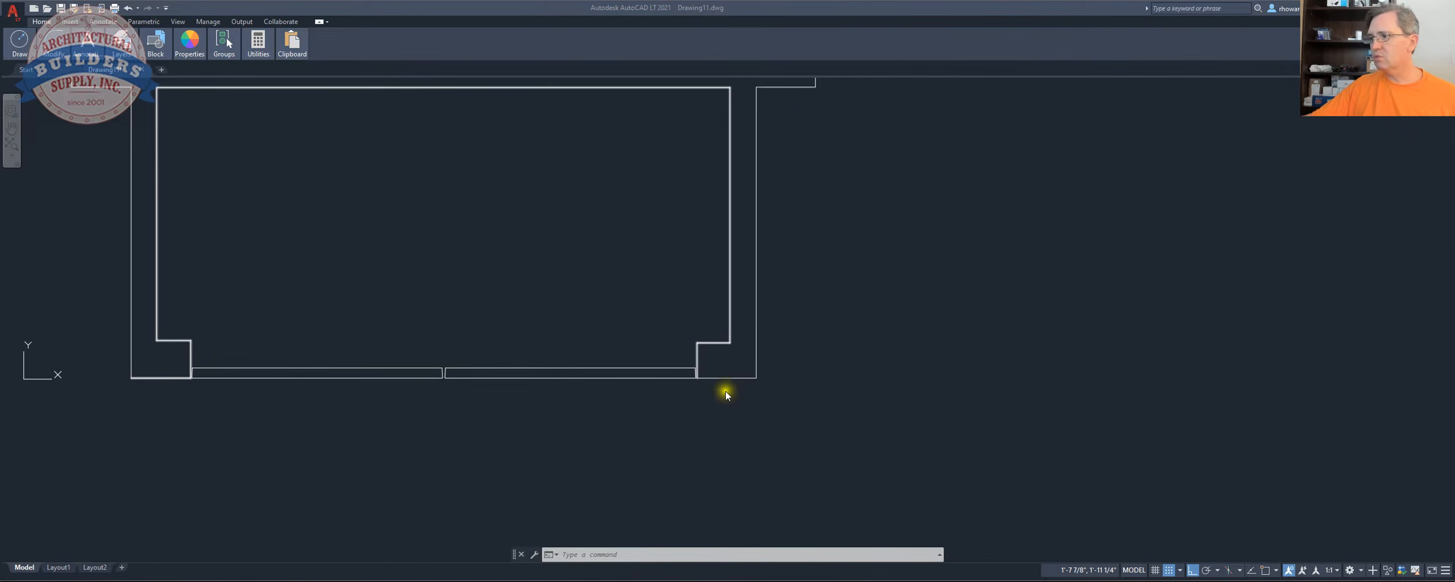
{"action": "scroll", "coordinate": [739, 399], "scroll_direction": "up", "scroll_amount": 2}
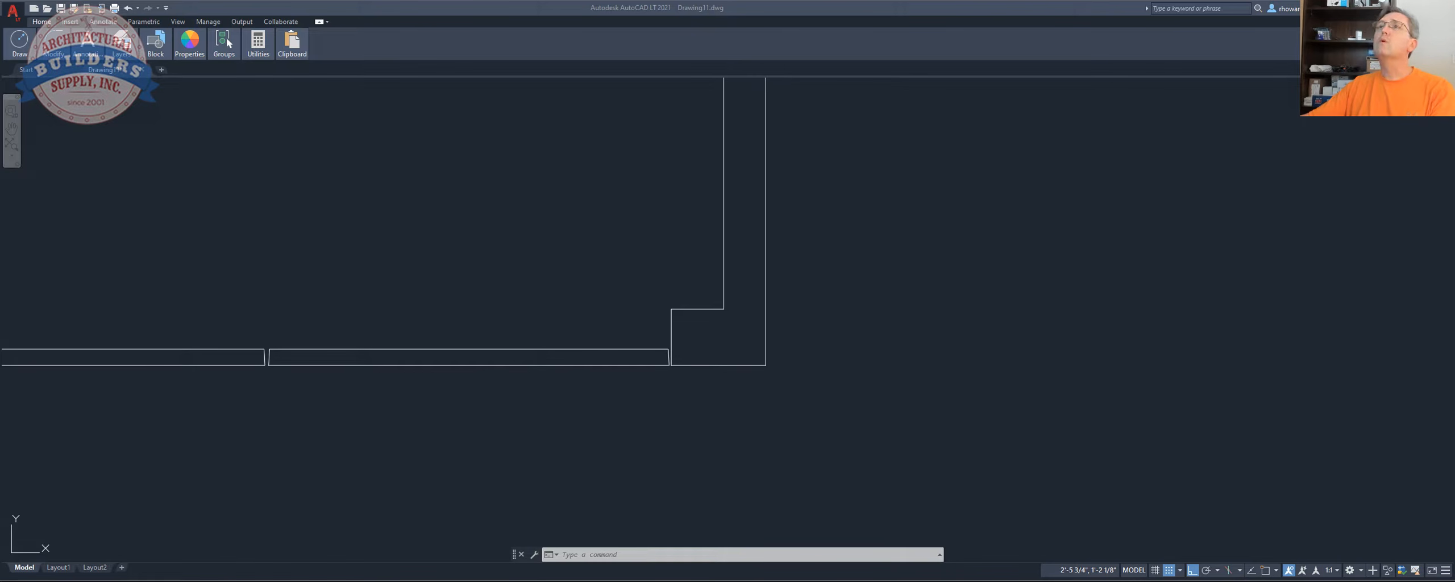
Switch to the browser's Bommer 5020-045 swing clear hinge template and enlarge the square door edge drawing to 195%
{"action": "key", "text": "alt+Tab"}
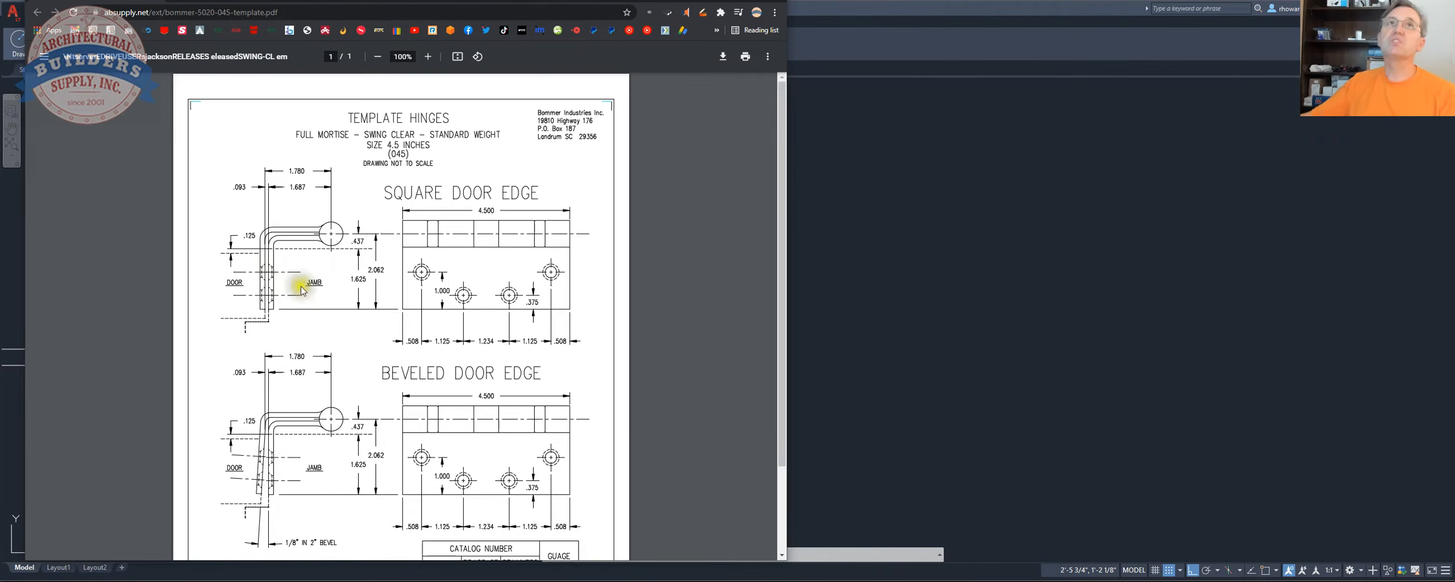
{"action": "scroll", "coordinate": [225, 173], "scroll_direction": "up", "scroll_amount": 5, "text": "ctrl"}
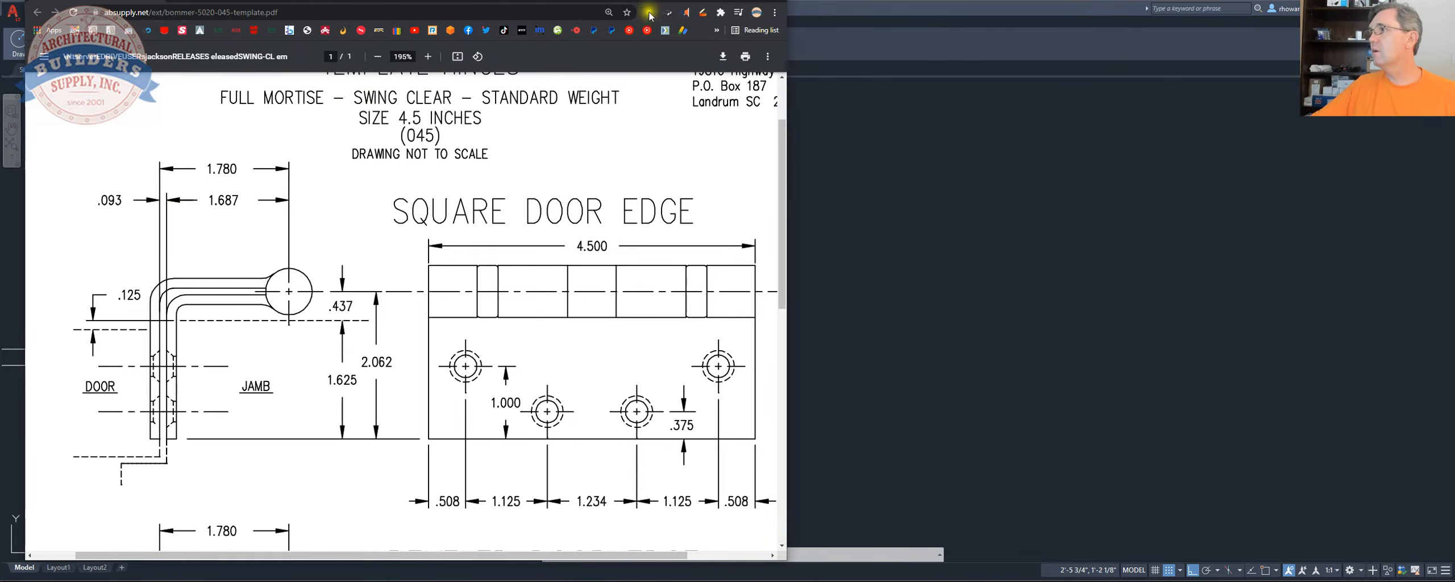
{"action": "left_click_drag", "start_coordinate": [691, 45], "coordinate": [650, 87]}
{"action": "left_click", "coordinate": [602, 47]}
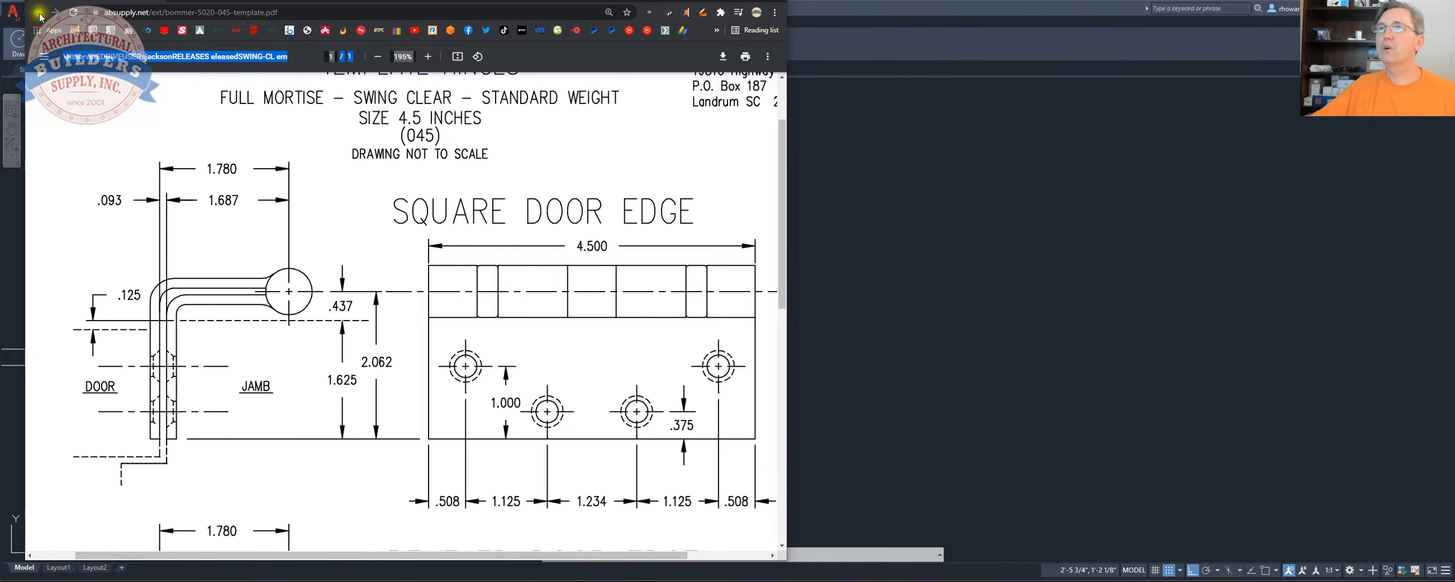
{"action": "left_click", "coordinate": [93, 131]}
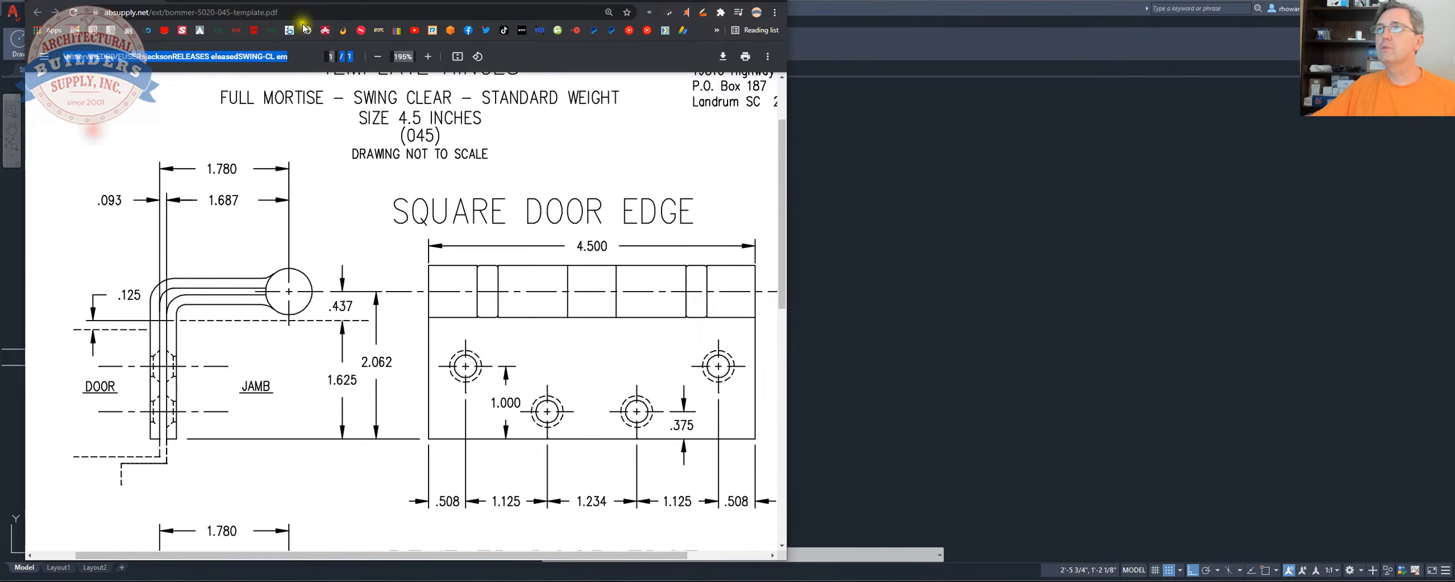
{"action": "left_click_drag", "start_coordinate": [786, 49], "coordinate": [896, 49]}
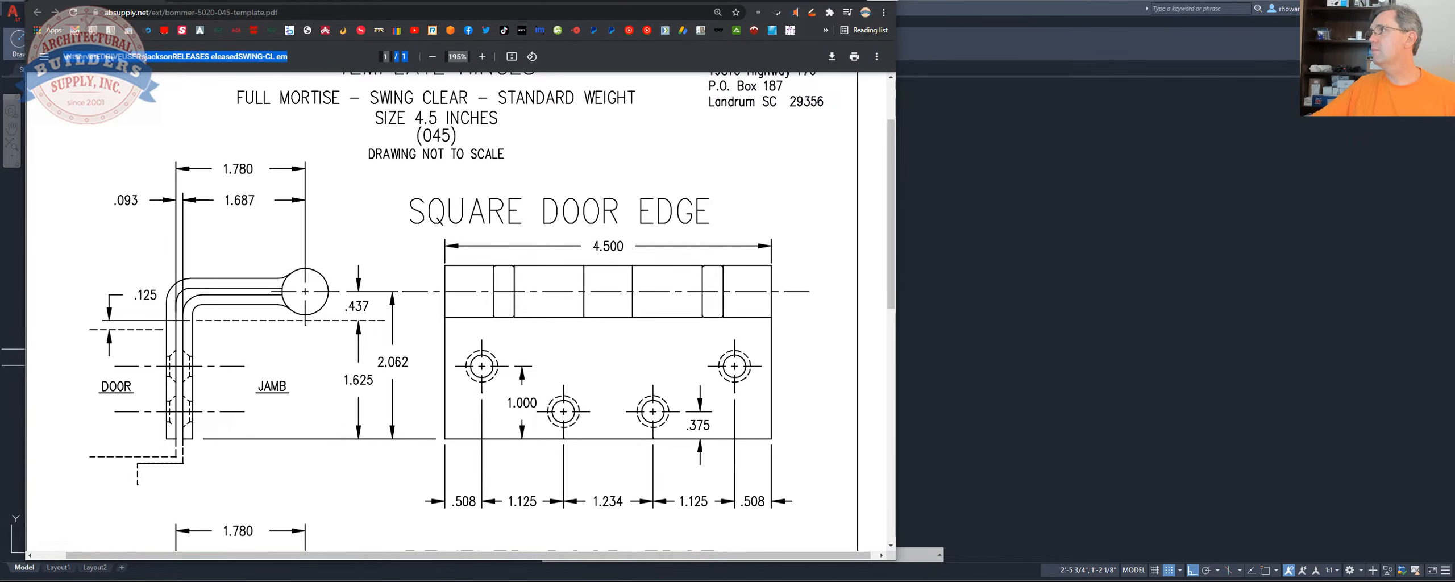
View the hinge template in a maximized window and put it away to return to the closet drawing
{"action": "mouse_move", "coordinate": [790, 0]}
{"action": "left_mouse_down"}
{"action": "mouse_move", "coordinate": [730, 59]}
{"action": "mouse_move", "coordinate": [0, 183]}
{"action": "left_mouse_up"}
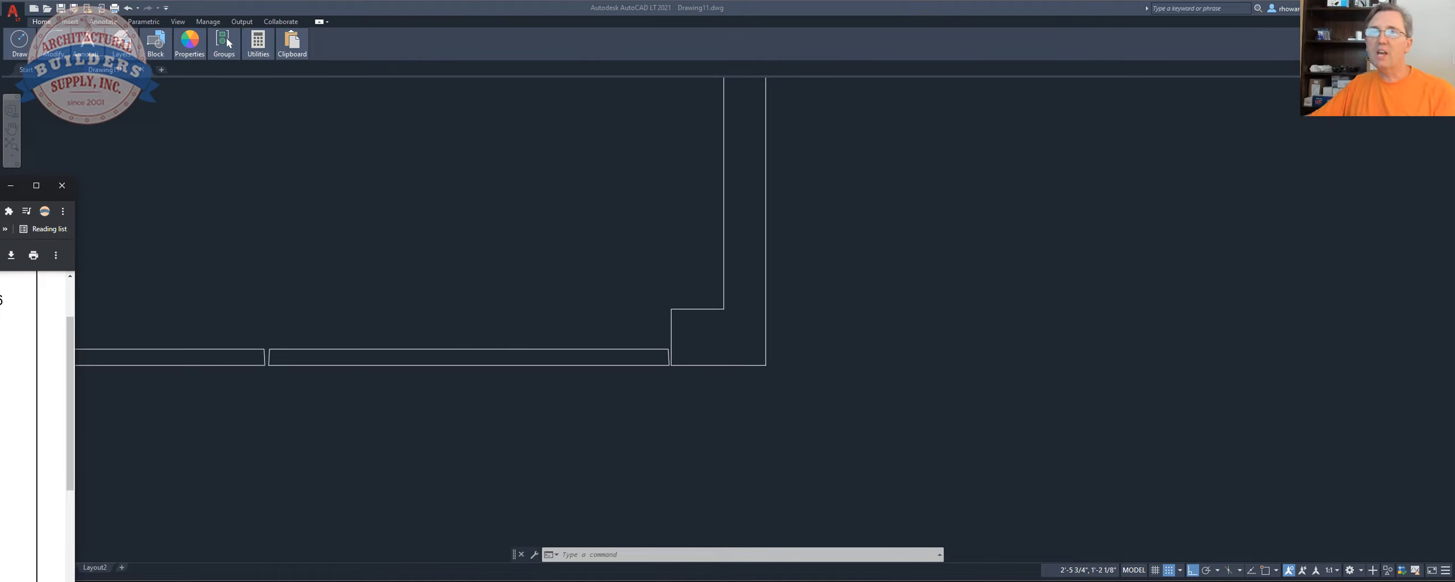
{"action": "left_click_drag", "start_coordinate": [0, 192], "coordinate": [570, 2]}
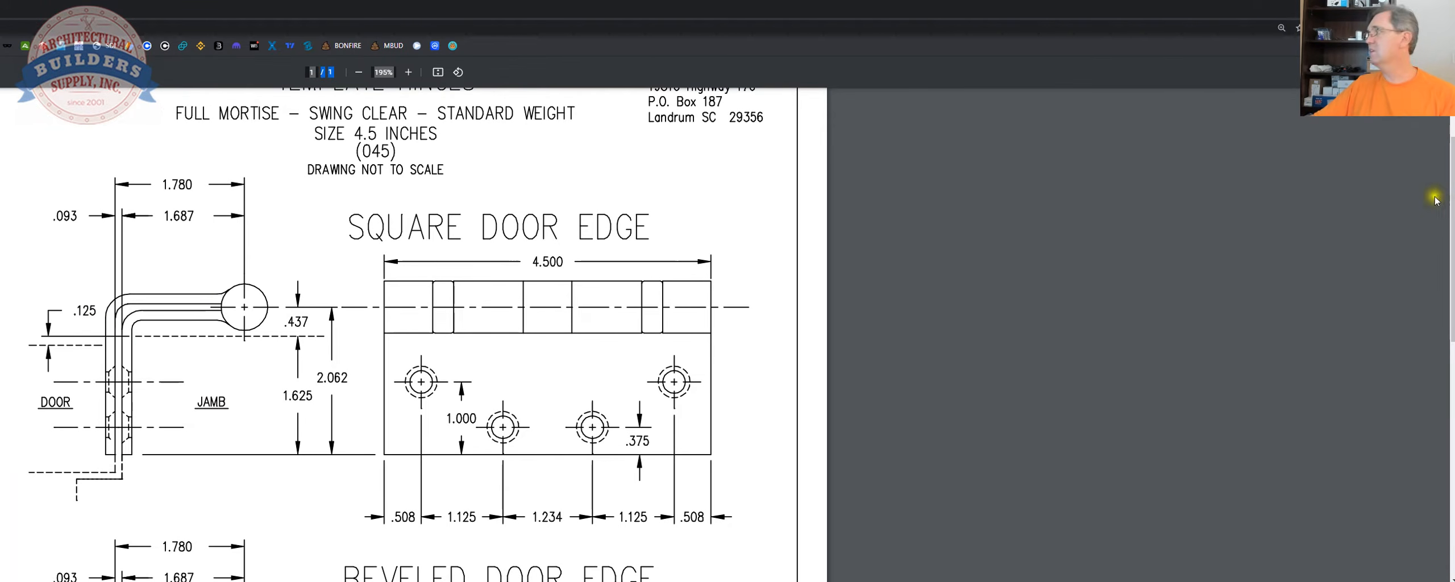
{"action": "left_click", "coordinate": [1415, 7]}
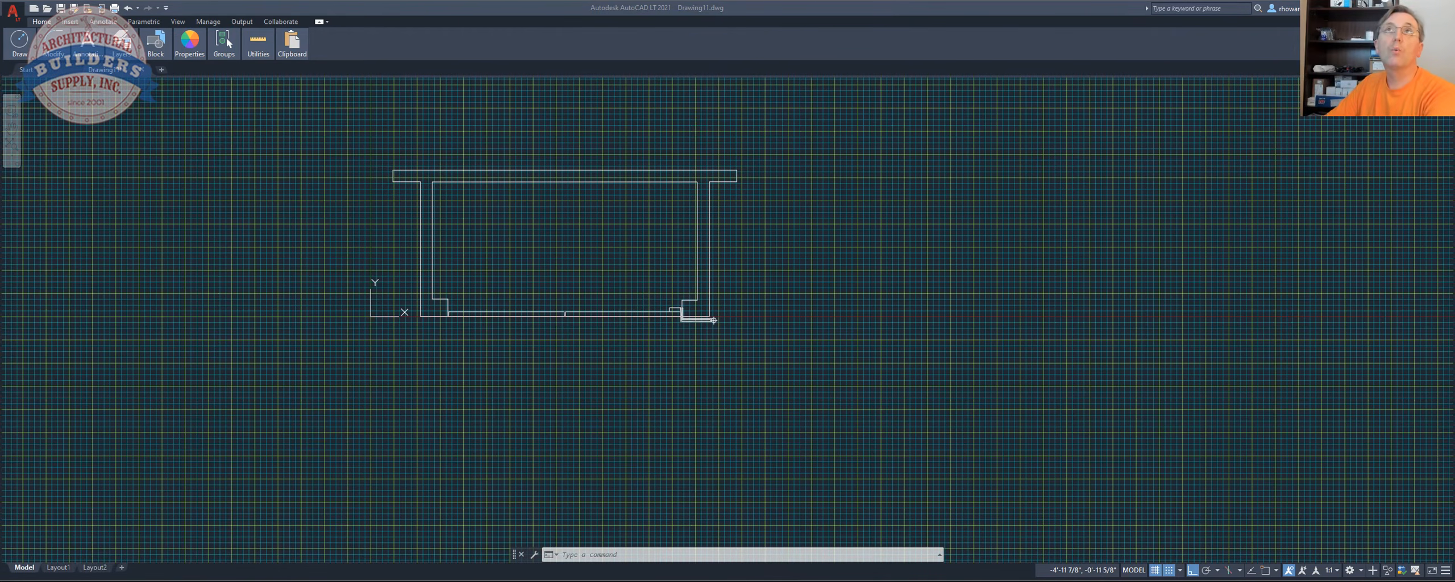
Turn off the grid display in the closet plan that includes the swing clear hinge
{"action": "scroll", "coordinate": [810, 372], "scroll_direction": "up", "scroll_amount": 2}
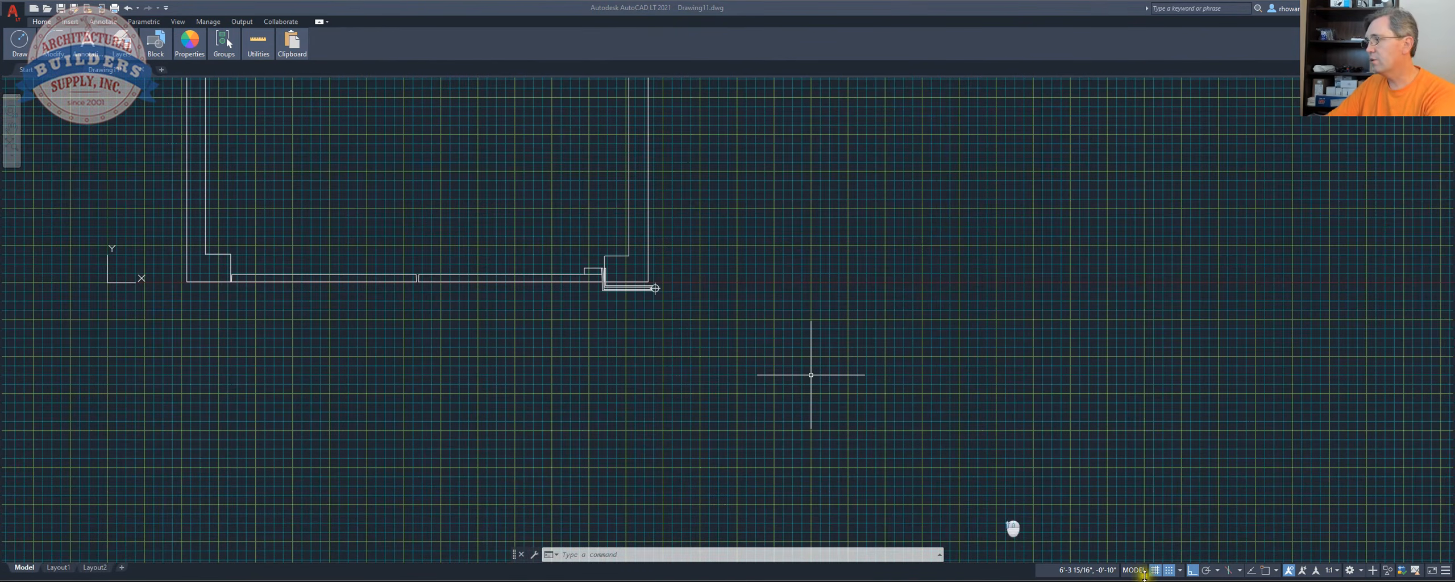
{"action": "left_click", "coordinate": [1155, 570]}
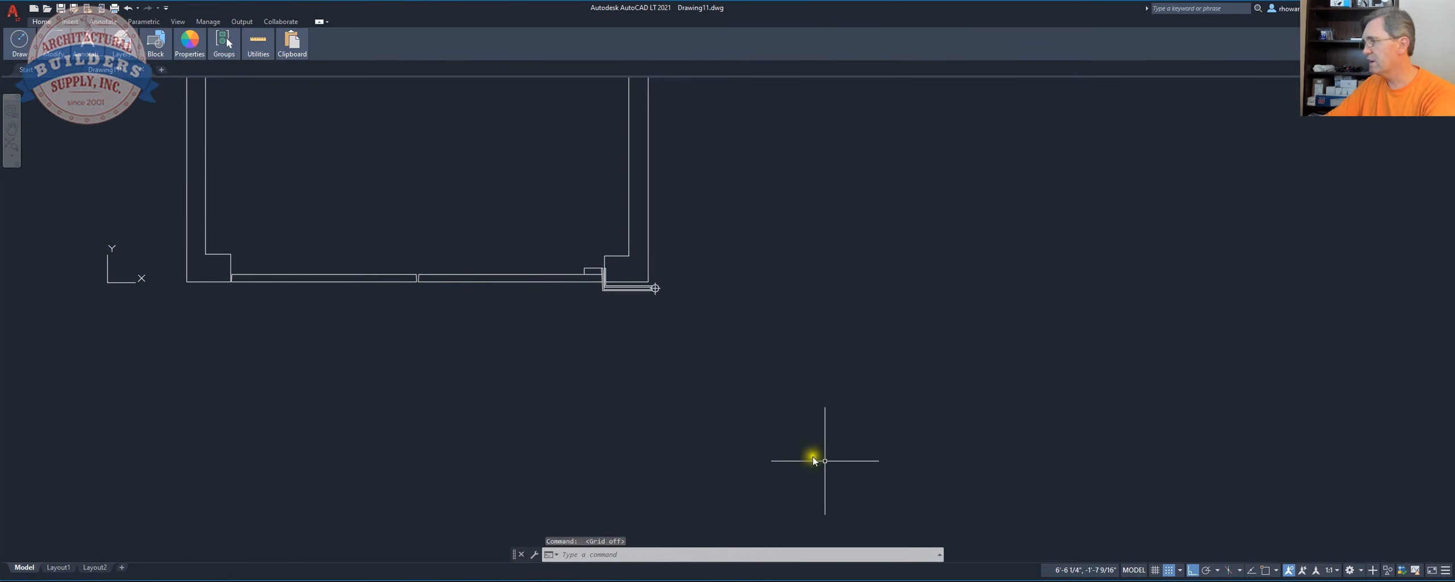
{"action": "mouse_move", "coordinate": [812, 454]}
{"action": "middle_mouse_down"}
{"action": "mouse_move", "coordinate": [444, 154]}
{"action": "mouse_move", "coordinate": [812, 498]}
{"action": "middle_mouse_up"}
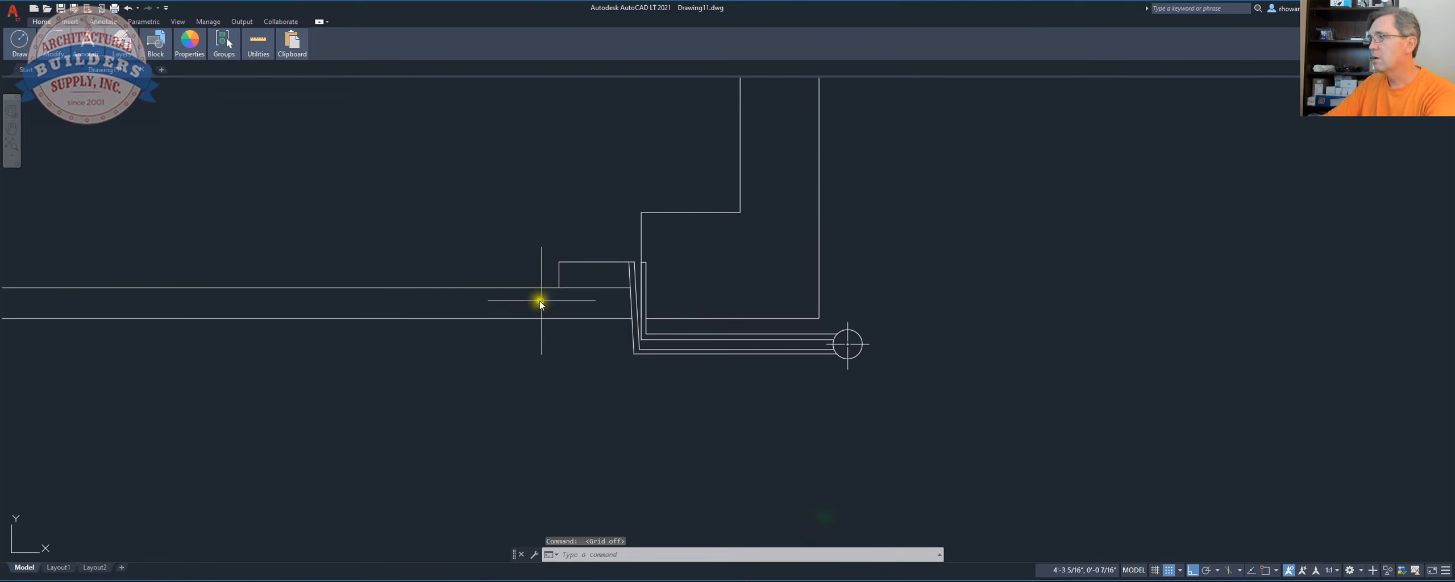
Examine how the swing clear hinge and the added block fit between the right-hand door leaf and the jamb
{"action": "scroll", "coordinate": [547, 271], "scroll_direction": "up", "scroll_amount": 4}
{"action": "scroll", "coordinate": [666, 308], "scroll_direction": "down", "scroll_amount": 4}
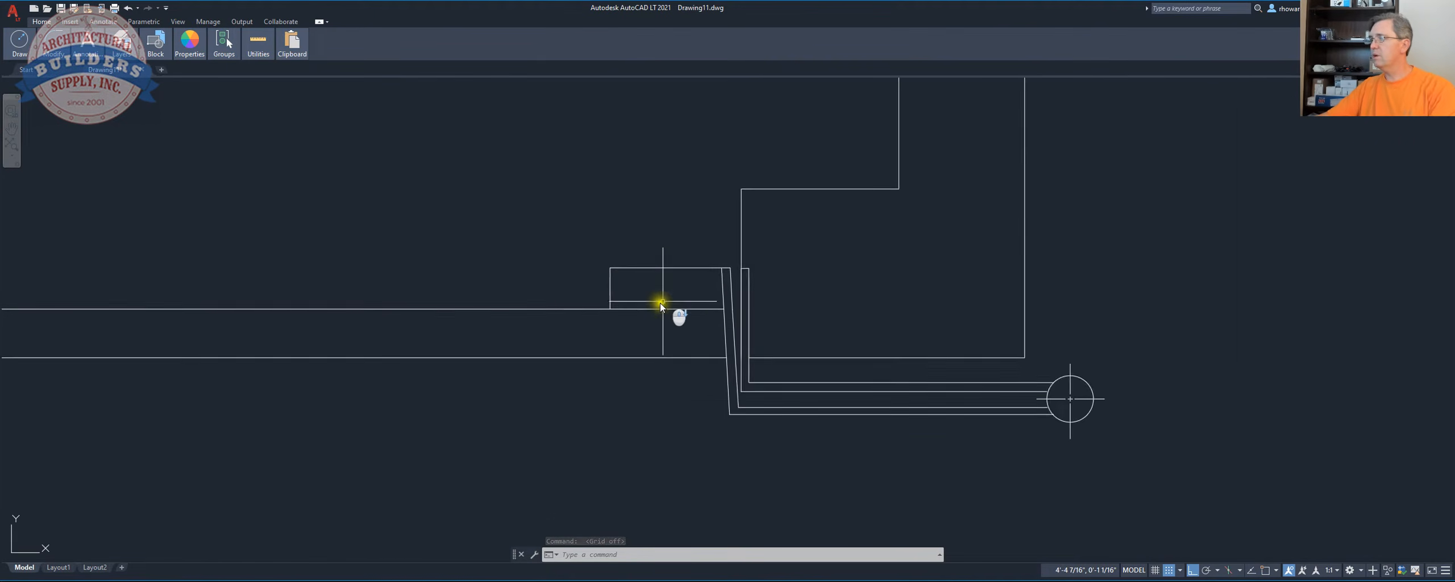
{"action": "middle_click_drag", "start_coordinate": [500, 383], "coordinate": [1043, 388]}
{"action": "scroll", "coordinate": [1040, 392], "scroll_direction": "down", "scroll_amount": 2}
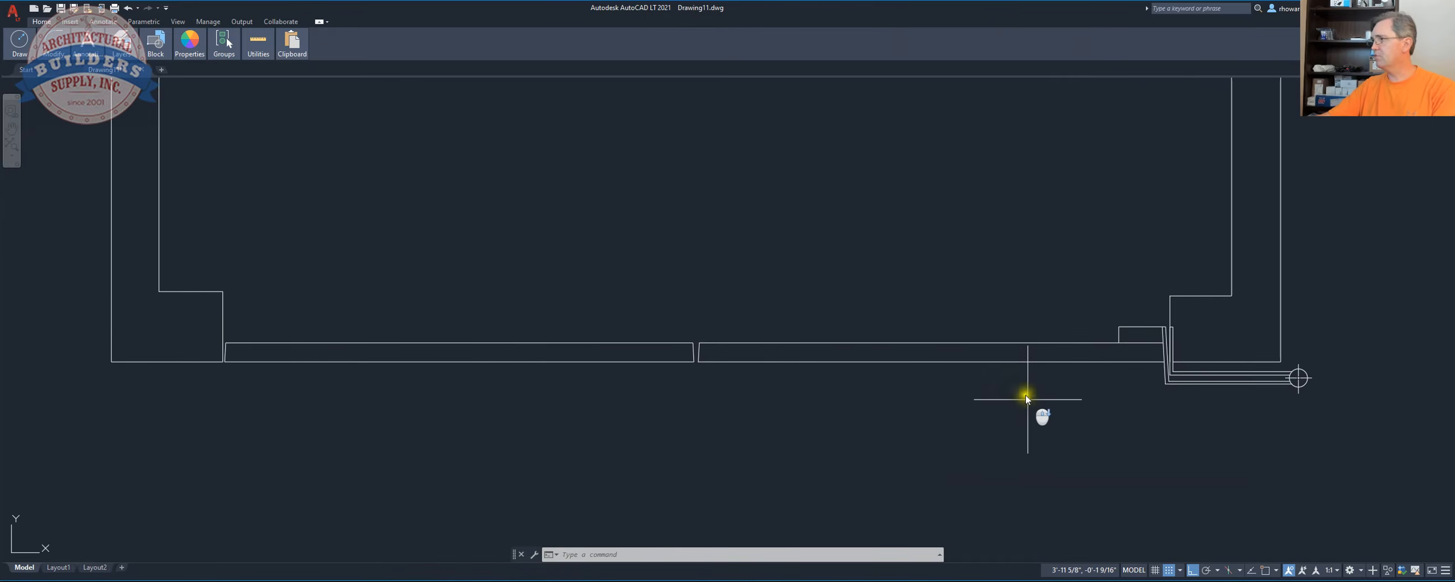
{"action": "scroll", "coordinate": [1211, 341], "scroll_direction": "up", "scroll_amount": 4}
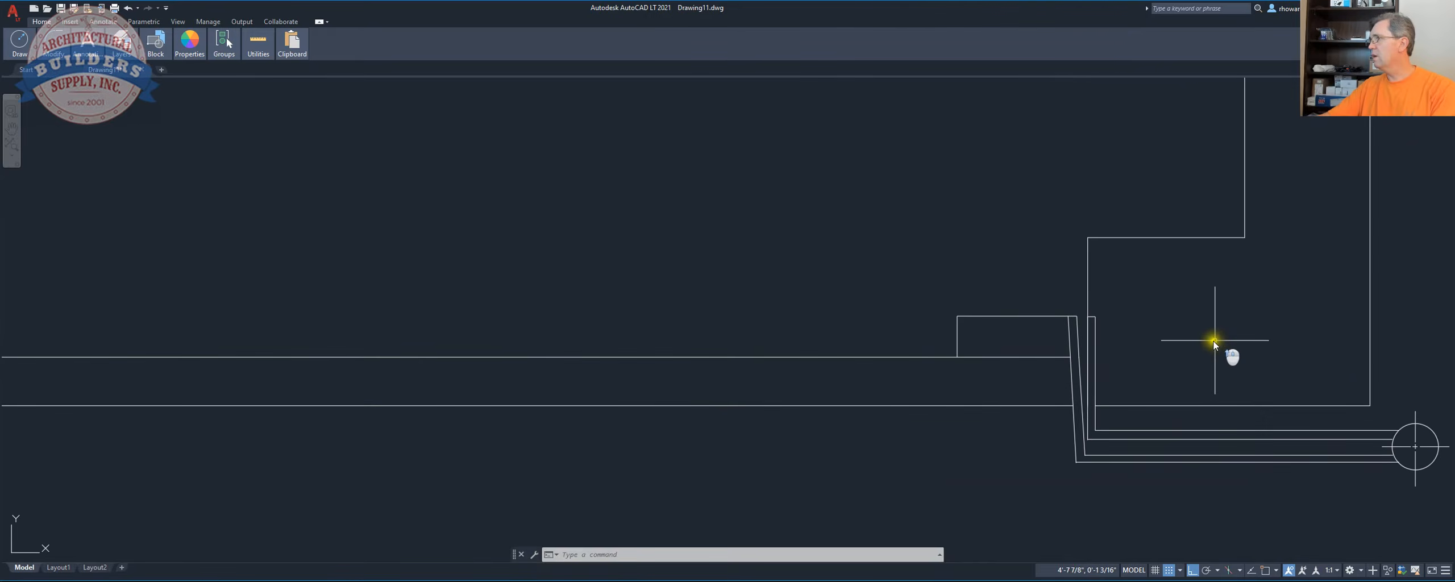
{"action": "scroll", "coordinate": [1019, 325], "scroll_direction": "up", "scroll_amount": 2}
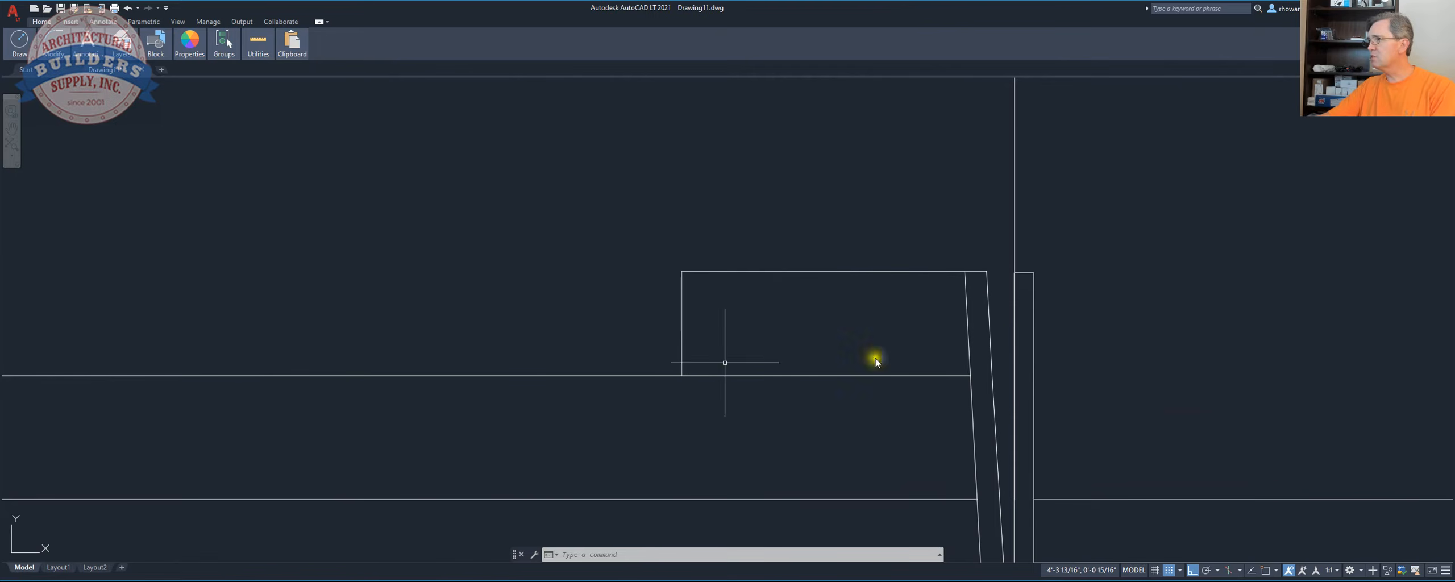
{"action": "scroll", "coordinate": [1048, 316], "scroll_direction": "down", "scroll_amount": 2}
Examine the hinge's long leaves and its pivot circle beyond the wall's outer corner
{"action": "mouse_move", "coordinate": [1226, 432]}
{"action": "middle_mouse_down"}
{"action": "mouse_move", "coordinate": [1117, 373]}
{"action": "mouse_move", "coordinate": [938, 315]}
{"action": "middle_mouse_up"}
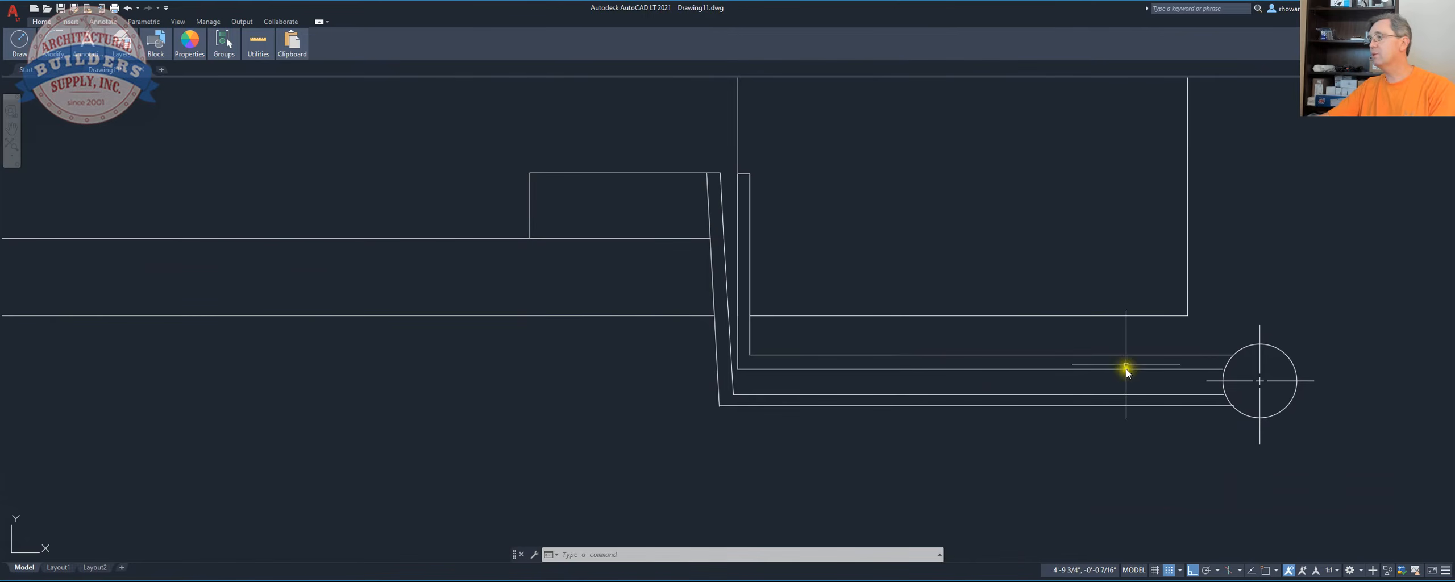
{"action": "scroll", "coordinate": [1124, 367], "scroll_direction": "down", "scroll_amount": 1}
{"action": "scroll", "coordinate": [1119, 418], "scroll_direction": "down", "scroll_amount": 1}
{"action": "mouse_move", "coordinate": [1335, 432]}
{"action": "middle_mouse_down"}
{"action": "mouse_move", "coordinate": [997, 393]}
{"action": "mouse_move", "coordinate": [997, 378]}
{"action": "middle_mouse_up"}
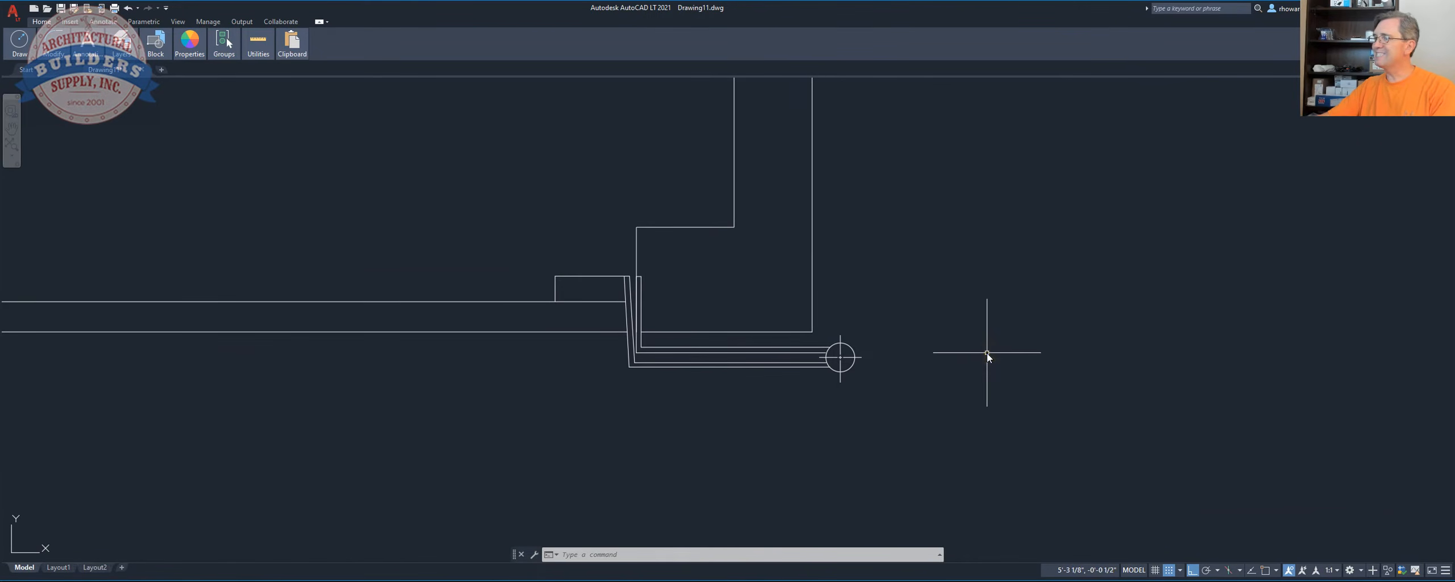
Group the right-hand door leaf, its added block, the hinge leaf attached to it and the pivot circle
{"action": "scroll", "coordinate": [989, 353], "scroll_direction": "down", "scroll_amount": 3}
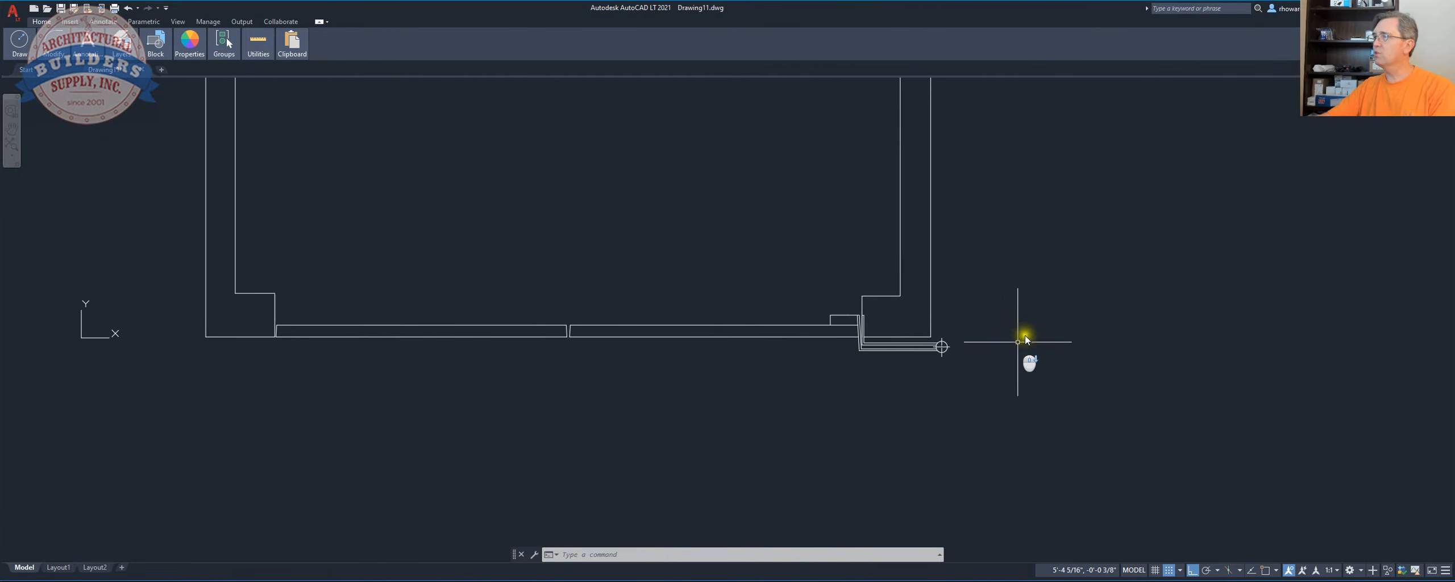
{"action": "mouse_move", "coordinate": [1159, 292]}
{"action": "middle_mouse_down"}
{"action": "mouse_move", "coordinate": [1139, 313]}
{"action": "mouse_move", "coordinate": [888, 389]}
{"action": "middle_mouse_up"}
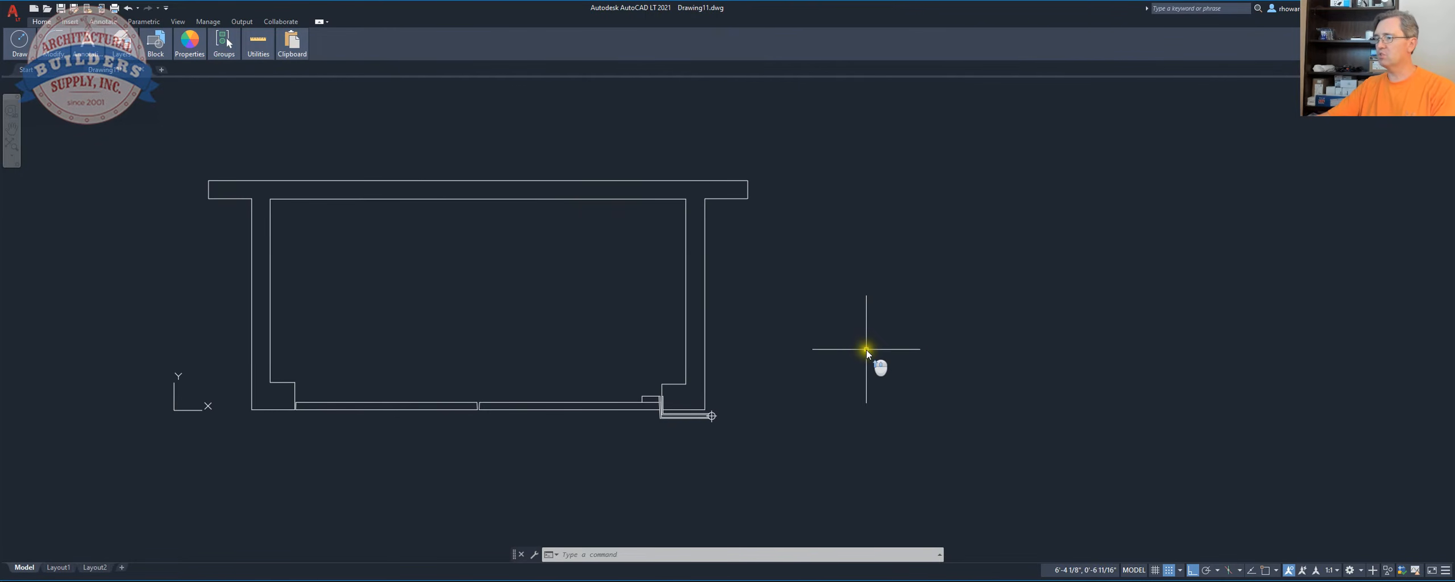
{"action": "scroll", "coordinate": [866, 357], "scroll_direction": "up", "scroll_amount": 2}
{"action": "scroll", "coordinate": [857, 360], "scroll_direction": "down", "scroll_amount": 2}
{"action": "scroll", "coordinate": [728, 423], "scroll_direction": "up", "scroll_amount": 5}
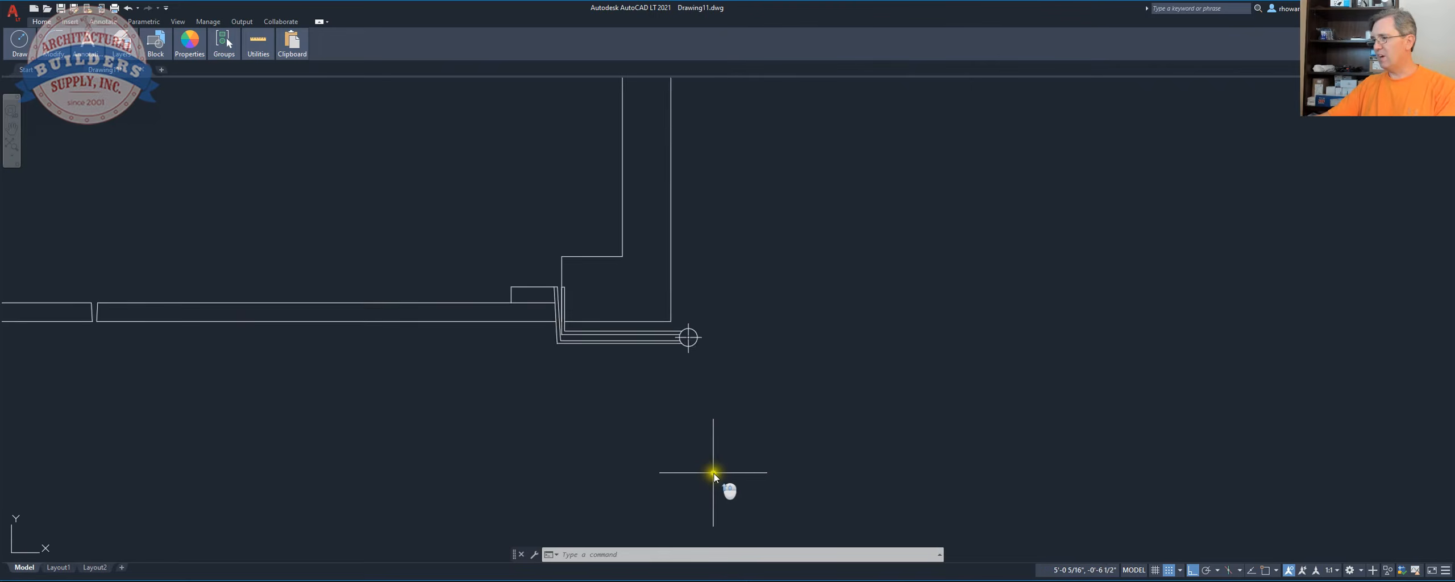
{"action": "middle_click_drag", "start_coordinate": [691, 131], "coordinate": [721, 389]}
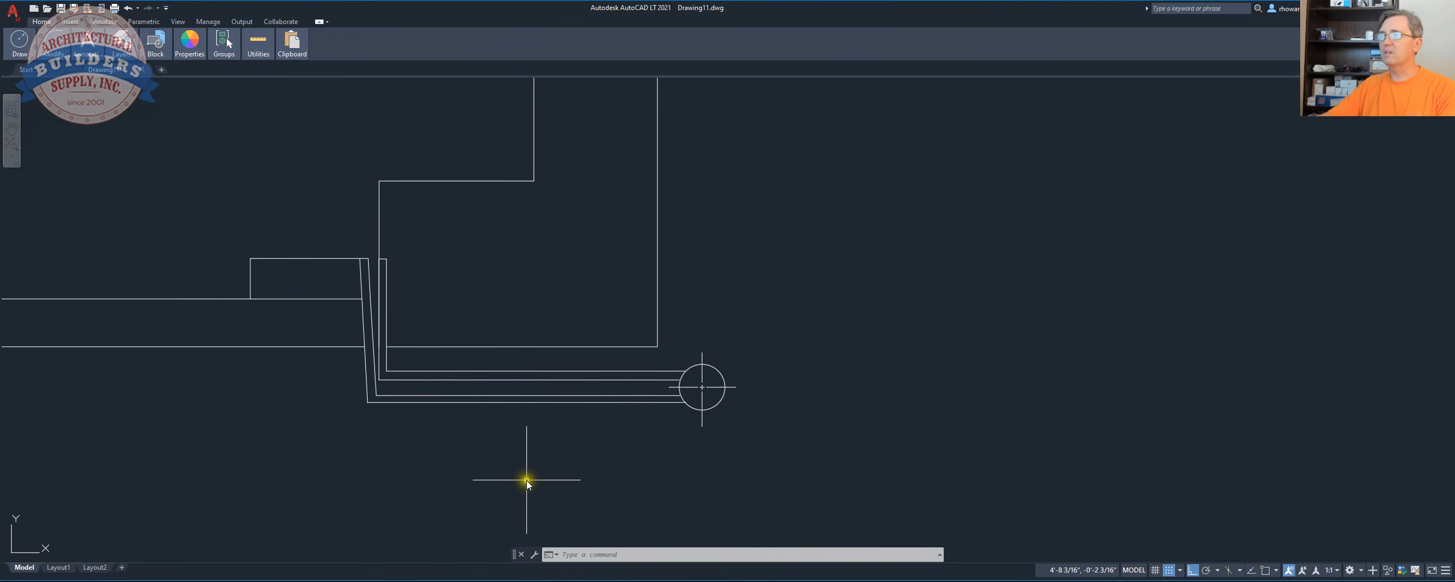
{"action": "left_click", "coordinate": [223, 239]}
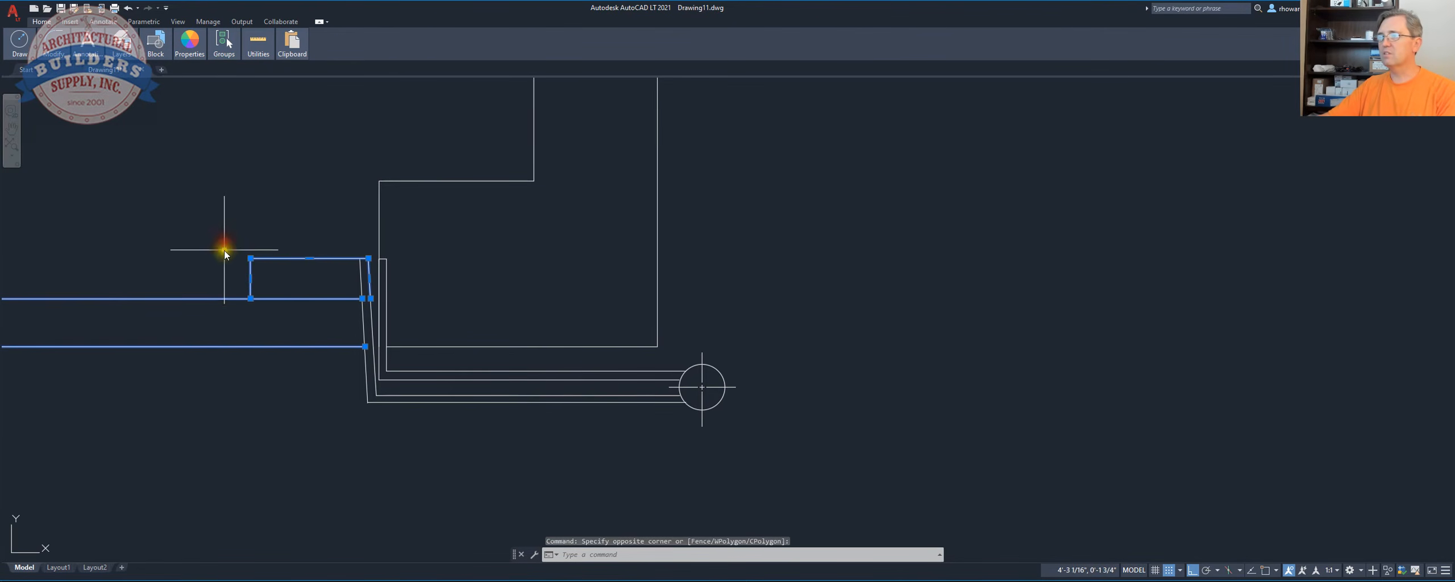
{"action": "left_click", "coordinate": [326, 401]}
{"action": "left_click", "coordinate": [419, 396]}
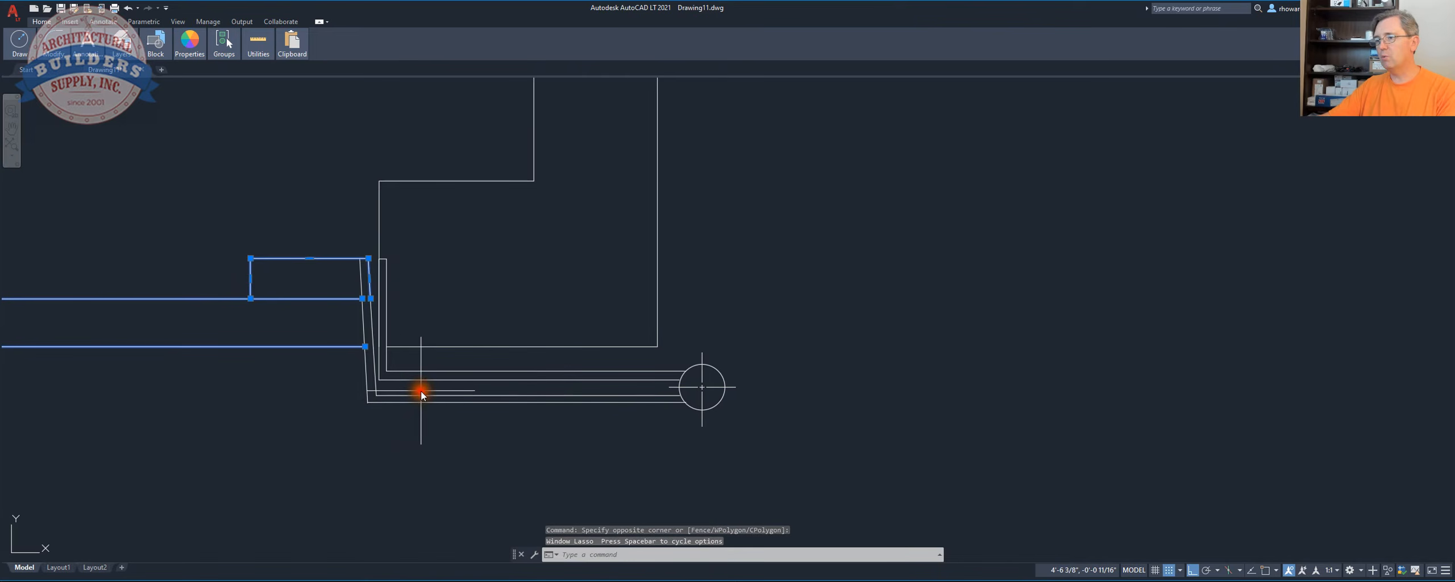
{"action": "left_click_drag", "start_coordinate": [401, 392], "coordinate": [328, 417]}
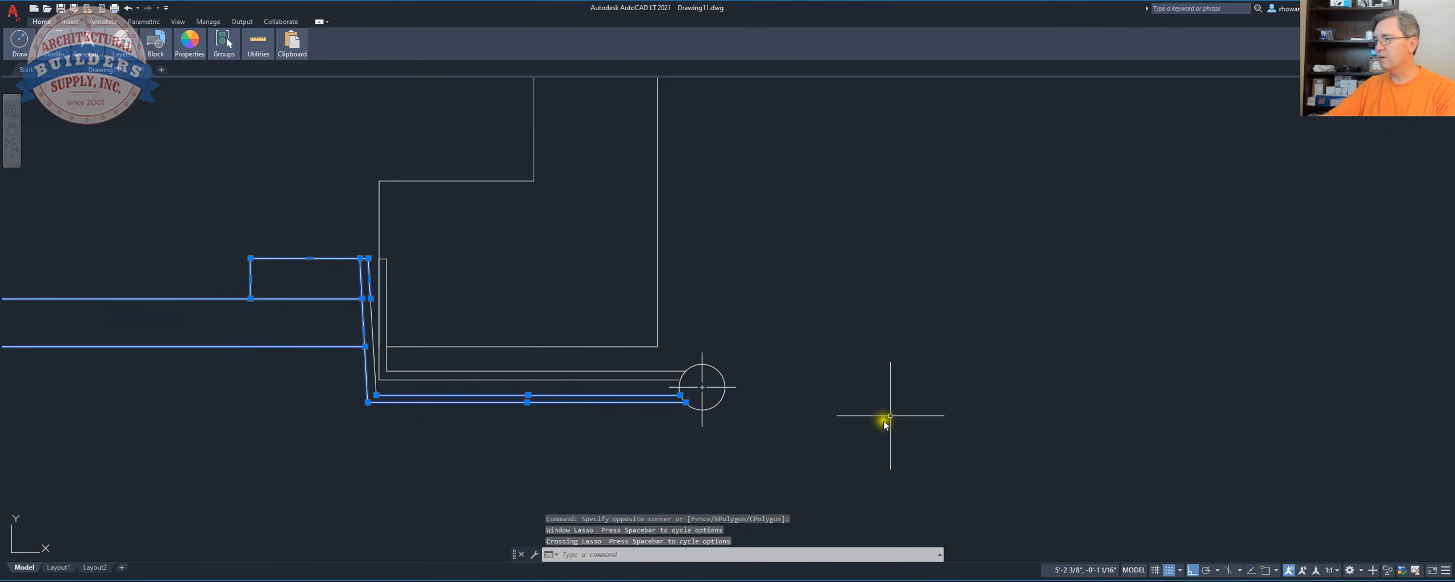
{"action": "left_click_drag", "start_coordinate": [824, 409], "coordinate": [704, 395]}
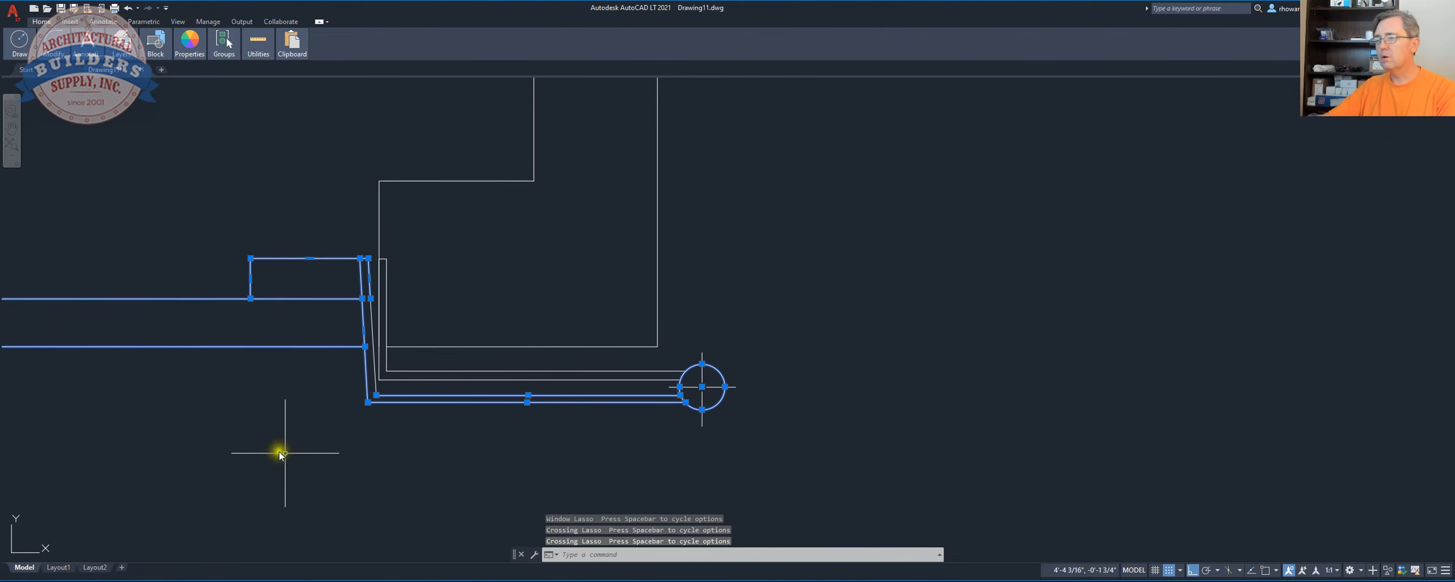
{"action": "mouse_move", "coordinate": [220, 46]}
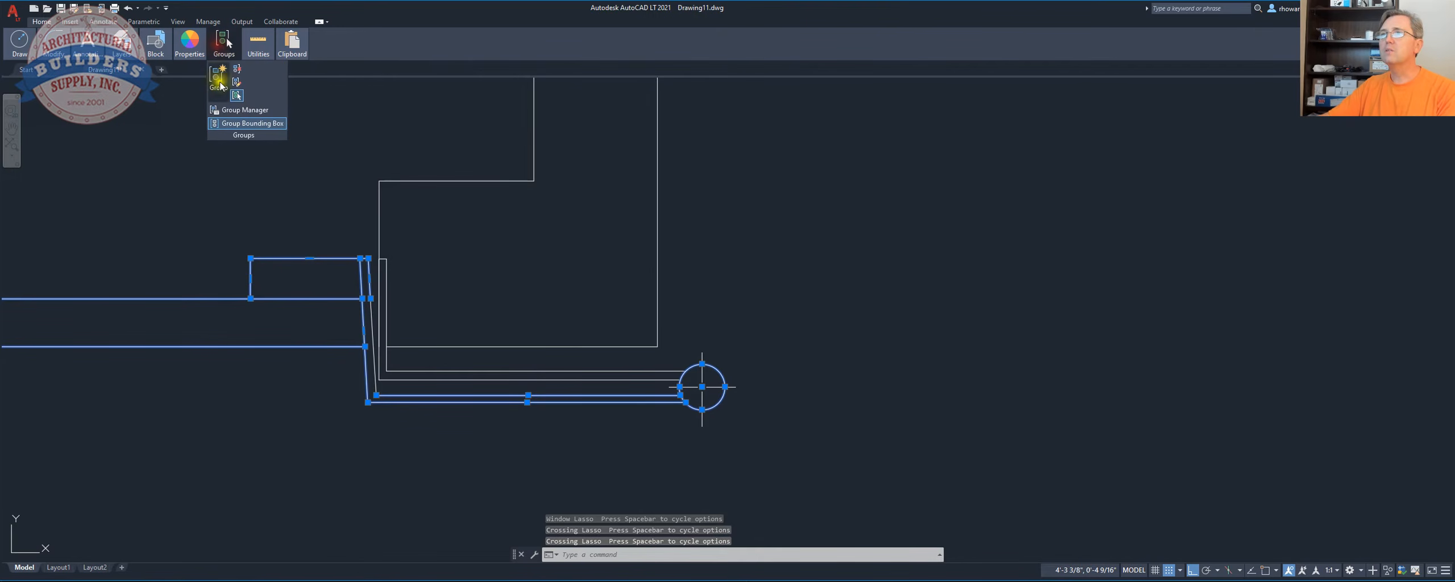
{"action": "left_click", "coordinate": [215, 78]}
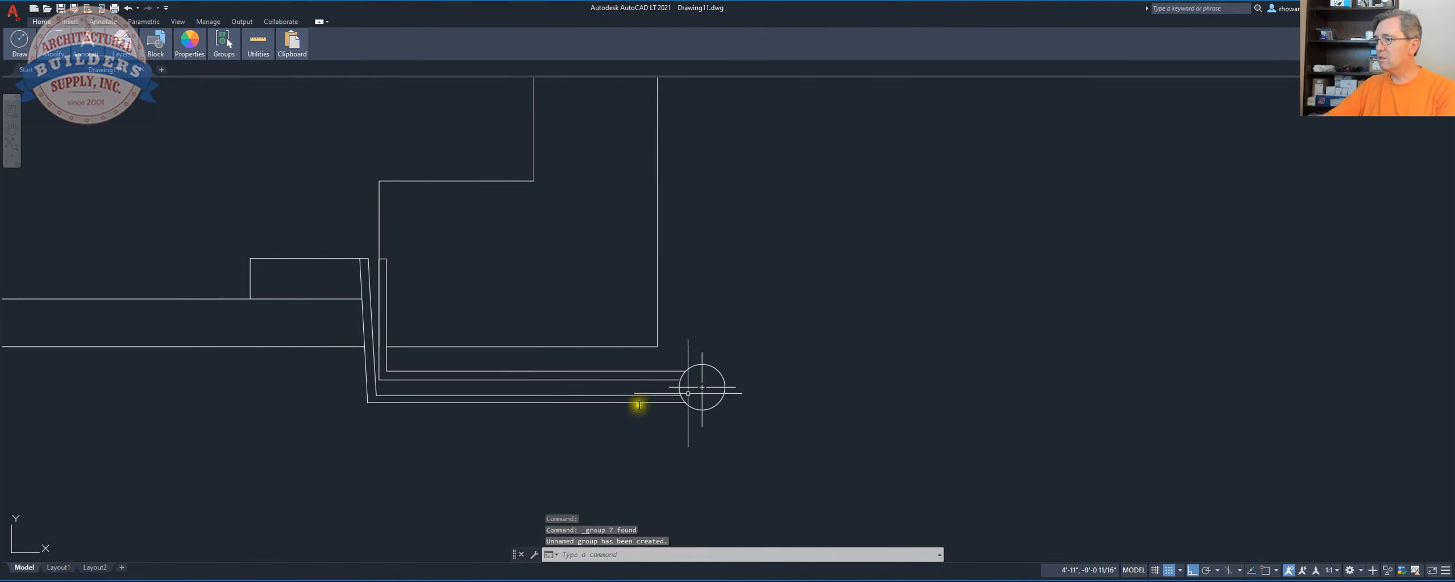
{"action": "left_click", "coordinate": [293, 347]}
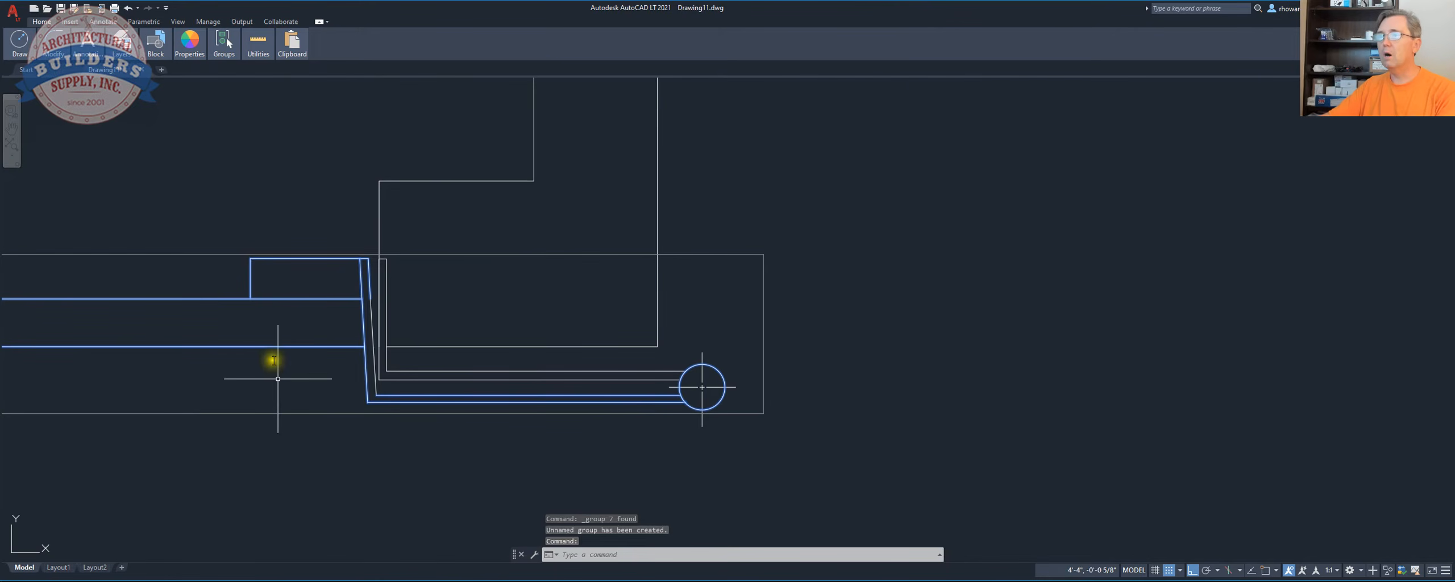
{"action": "key", "text": "Escape"}
{"action": "mouse_move", "coordinate": [224, 45]}
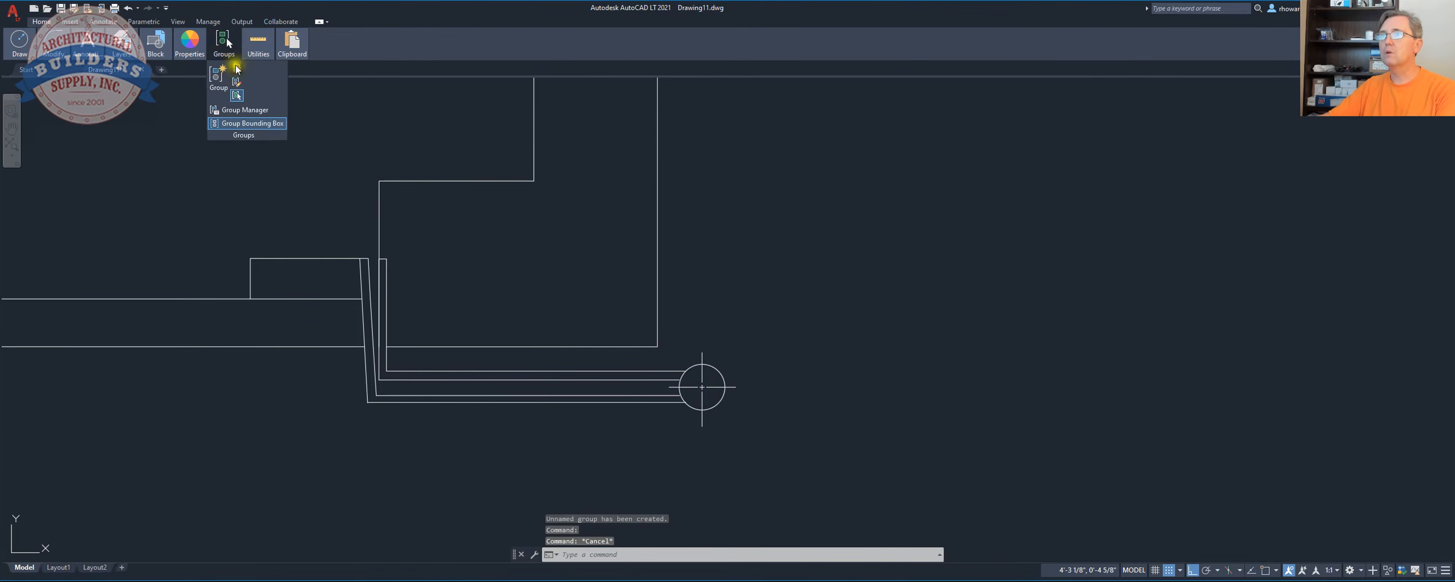
{"action": "left_click", "coordinate": [237, 69]}
{"action": "left_click", "coordinate": [790, 453]}
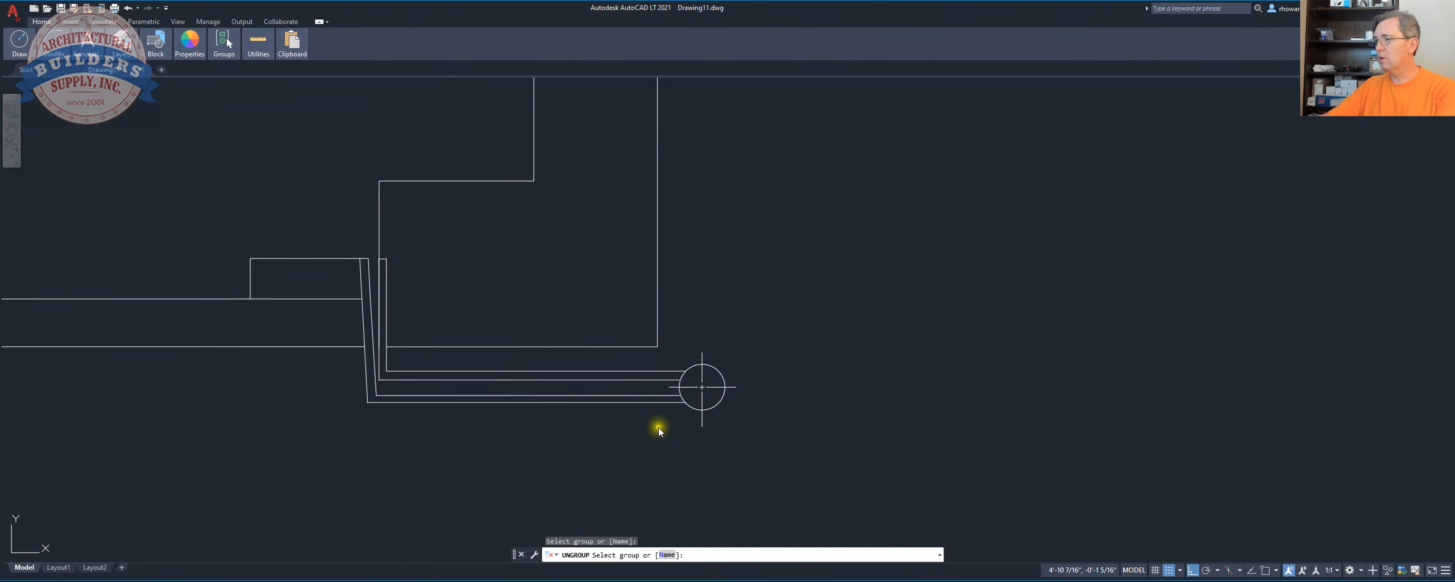
{"action": "key", "text": "Escape"}
Group the door and hinge assembly together with the pivot circle's center mark
{"action": "left_click", "coordinate": [748, 417]}
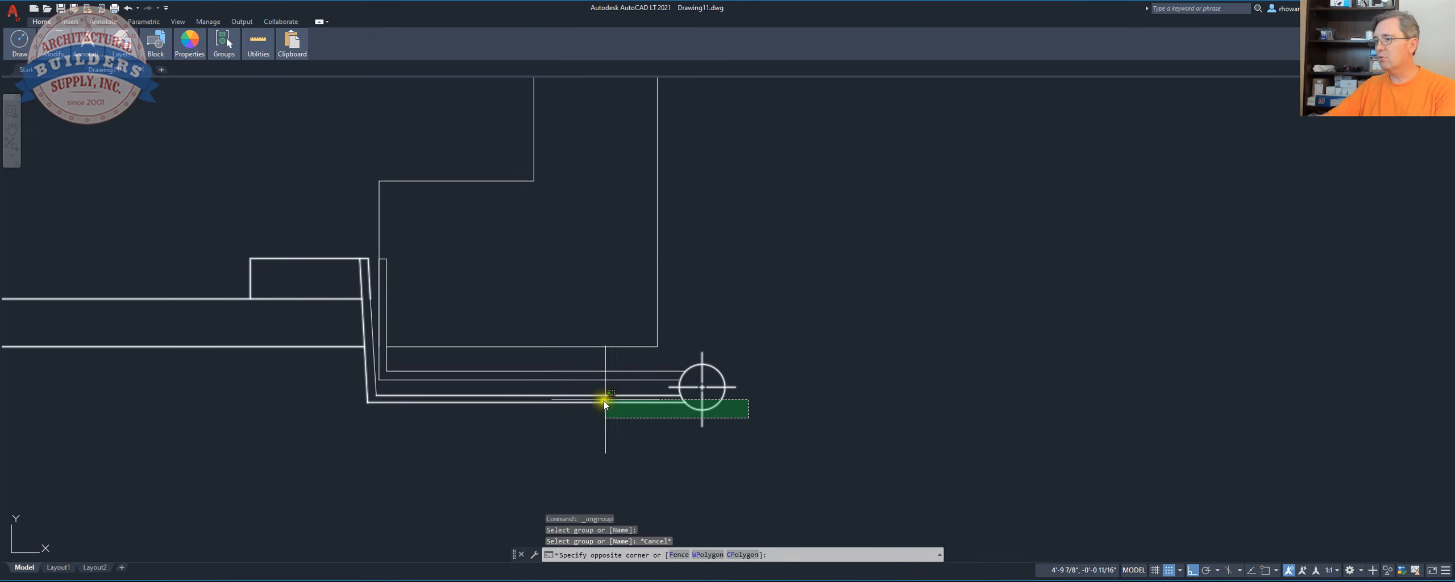
{"action": "left_click", "coordinate": [348, 393]}
{"action": "mouse_move", "coordinate": [215, 53]}
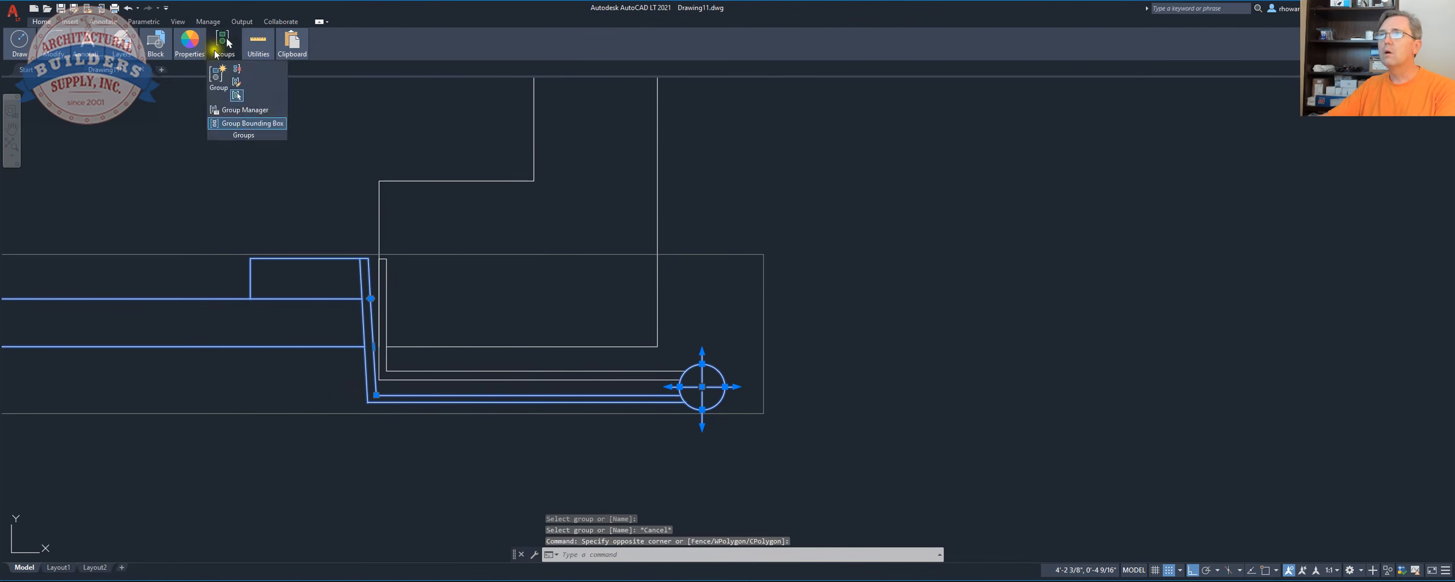
{"action": "left_click", "coordinate": [217, 74]}
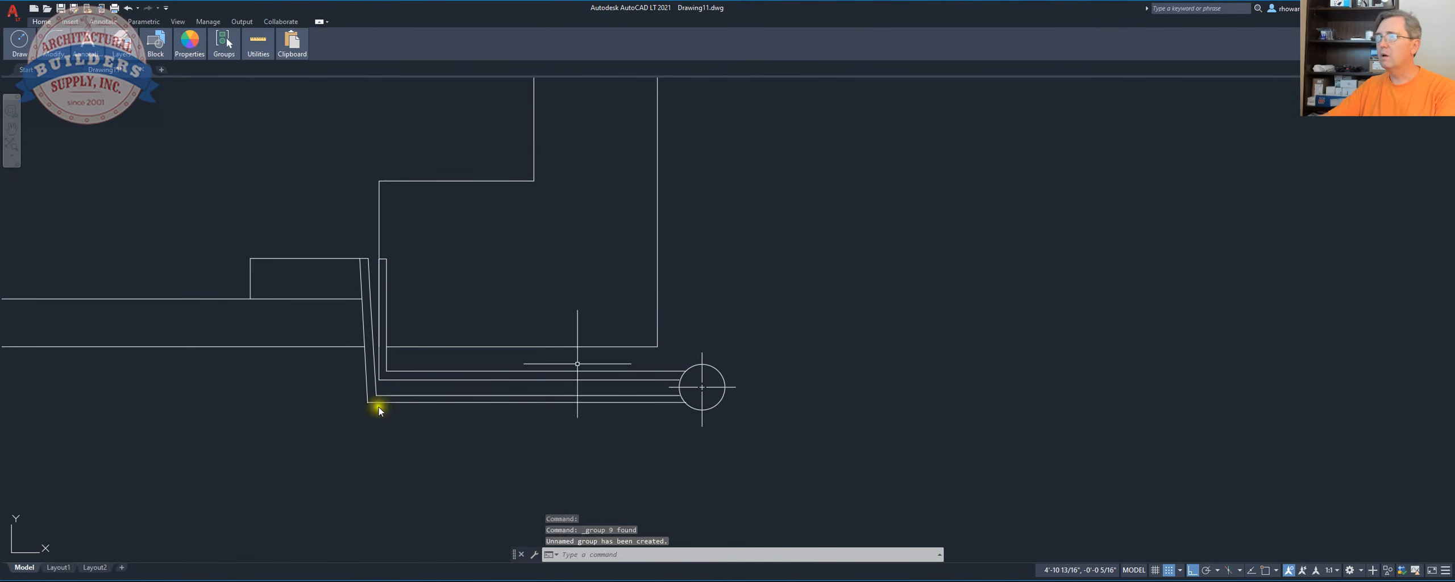
{"action": "scroll", "coordinate": [232, 351], "scroll_direction": "down", "scroll_amount": 4}
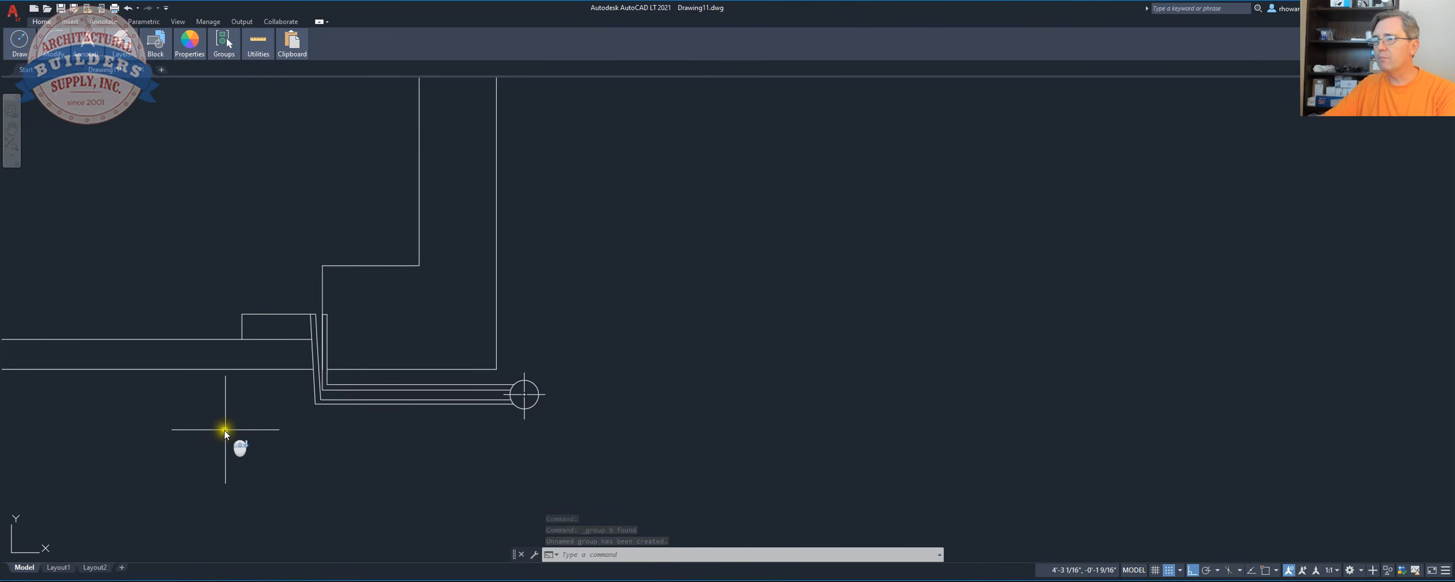
{"action": "middle_click_drag", "start_coordinate": [227, 420], "coordinate": [670, 355]}
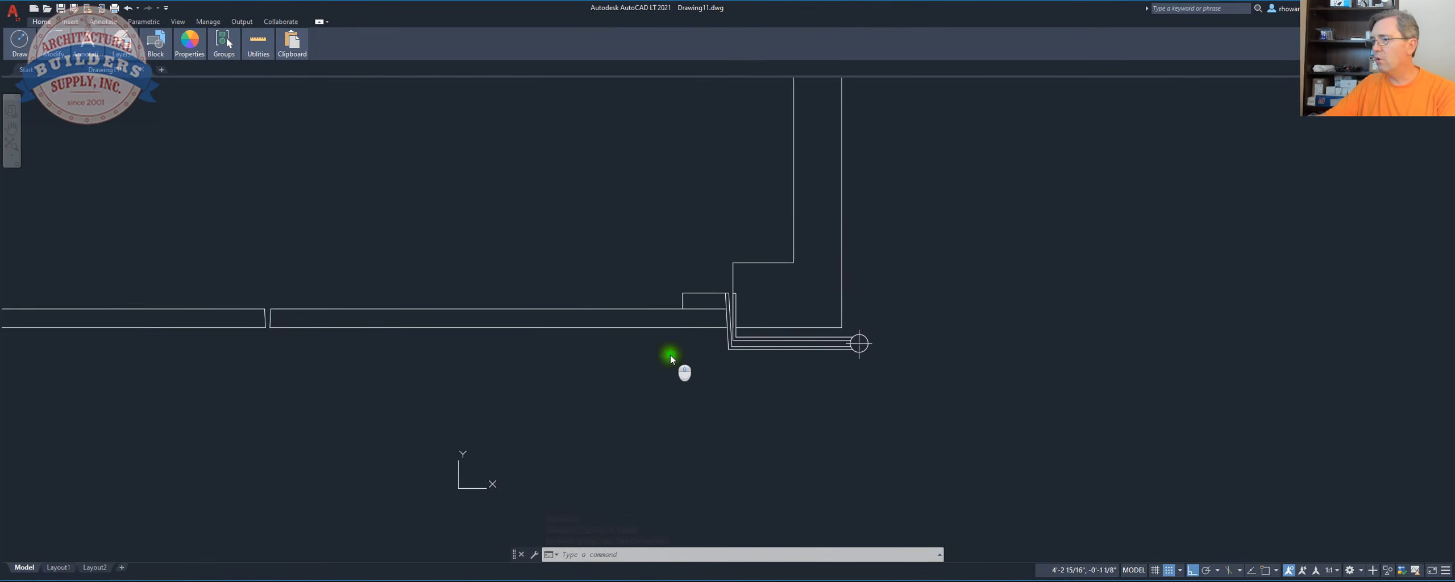
{"action": "left_click", "coordinate": [612, 327]}
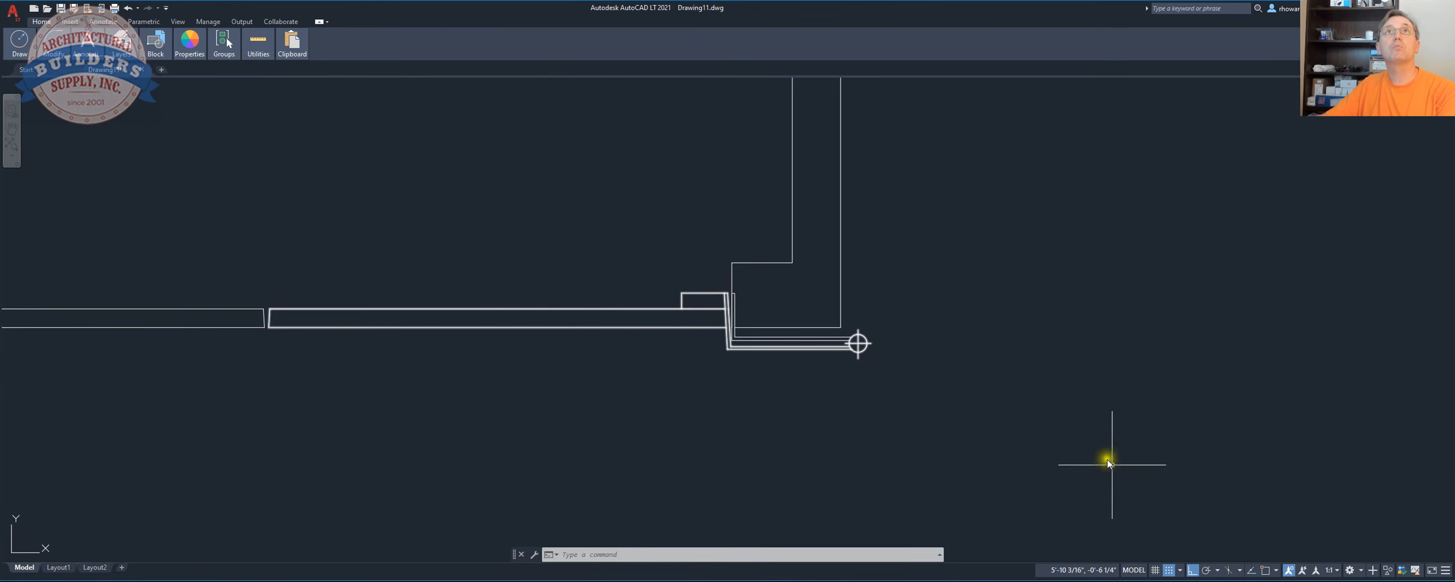
Start rotating the grouped right-hand door and hinge, using the center of the pivot circle as the base point
{"action": "scroll", "coordinate": [1107, 463], "scroll_direction": "up", "scroll_amount": 4}
{"action": "mouse_move", "coordinate": [762, 266]}
{"action": "middle_mouse_down"}
{"action": "mouse_move", "coordinate": [796, 383]}
{"action": "mouse_move", "coordinate": [842, 411]}
{"action": "middle_mouse_up"}
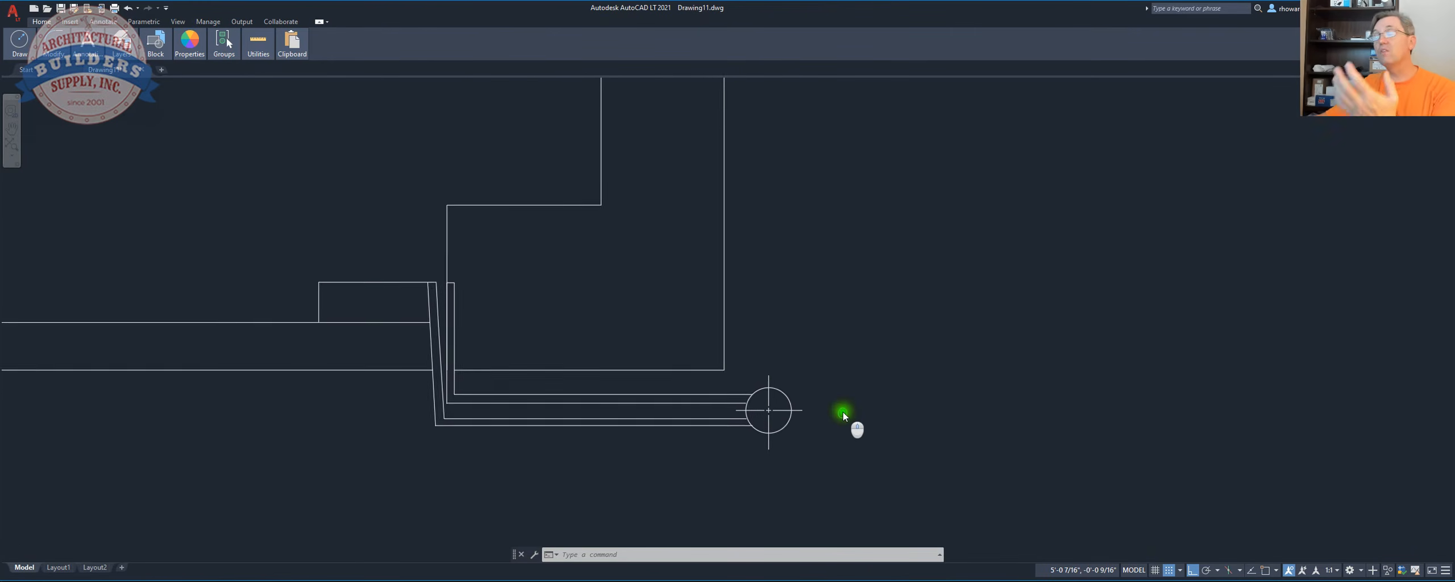
{"action": "scroll", "coordinate": [844, 415], "scroll_direction": "up", "scroll_amount": 2}
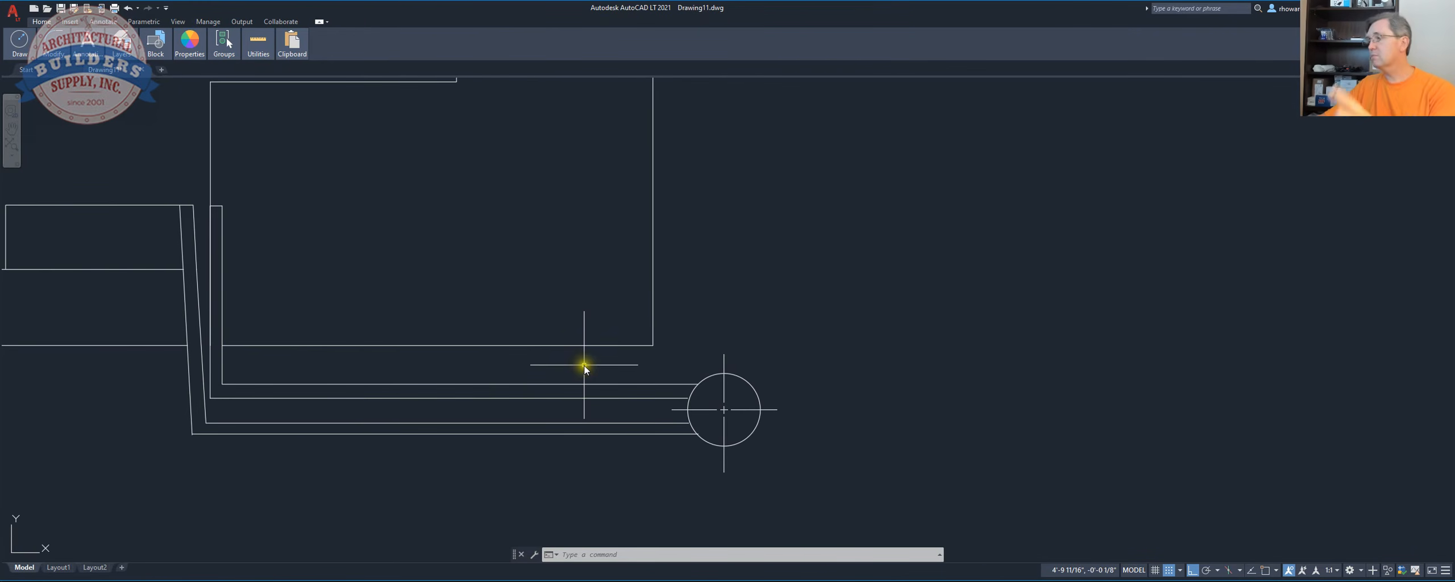
{"action": "scroll", "coordinate": [523, 307], "scroll_direction": "down", "scroll_amount": 2}
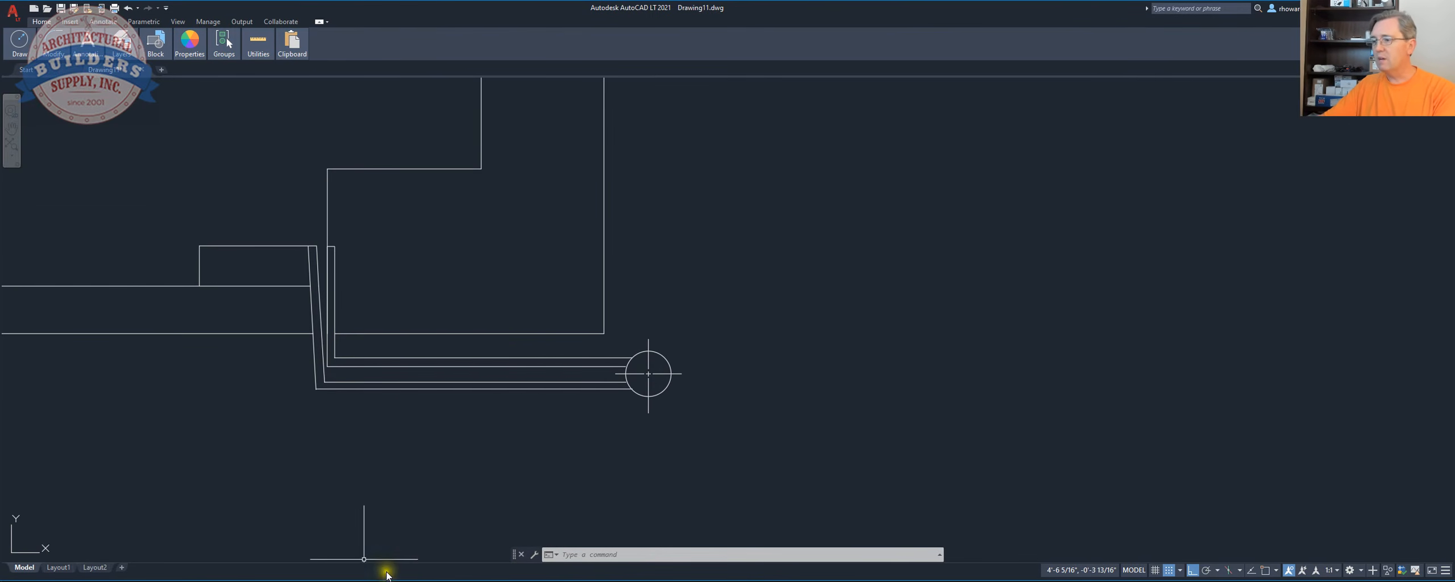
{"action": "type", "text": "r"}
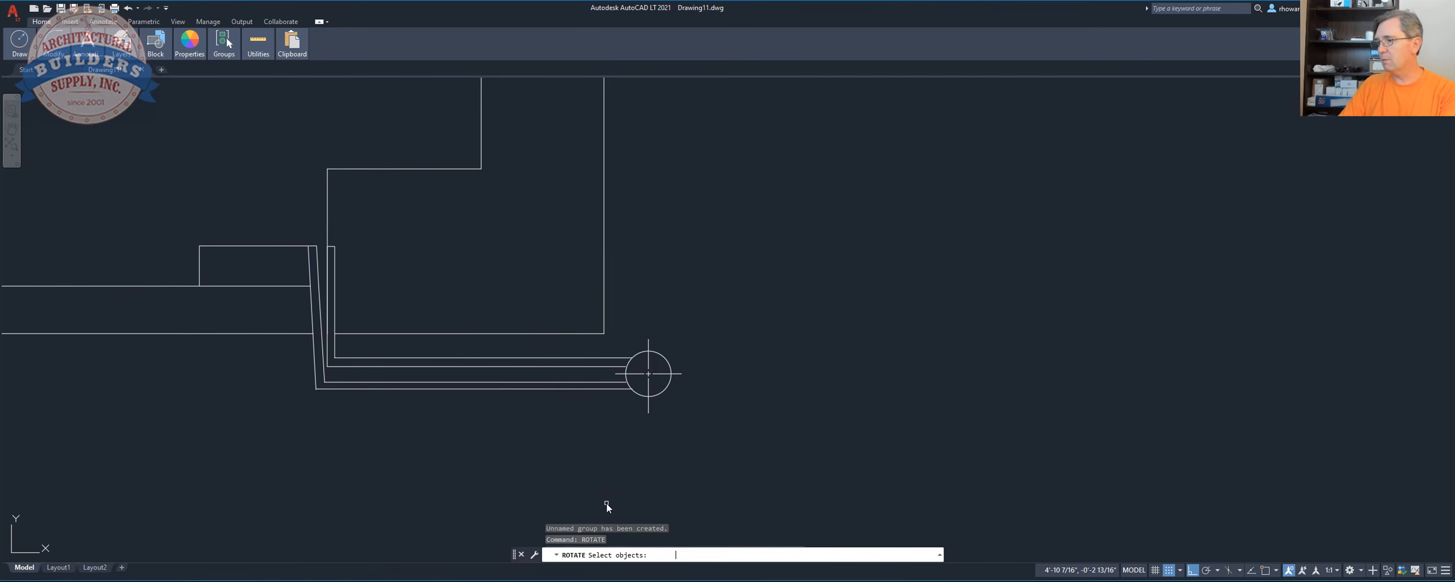
{"action": "left_click", "coordinate": [652, 378]}
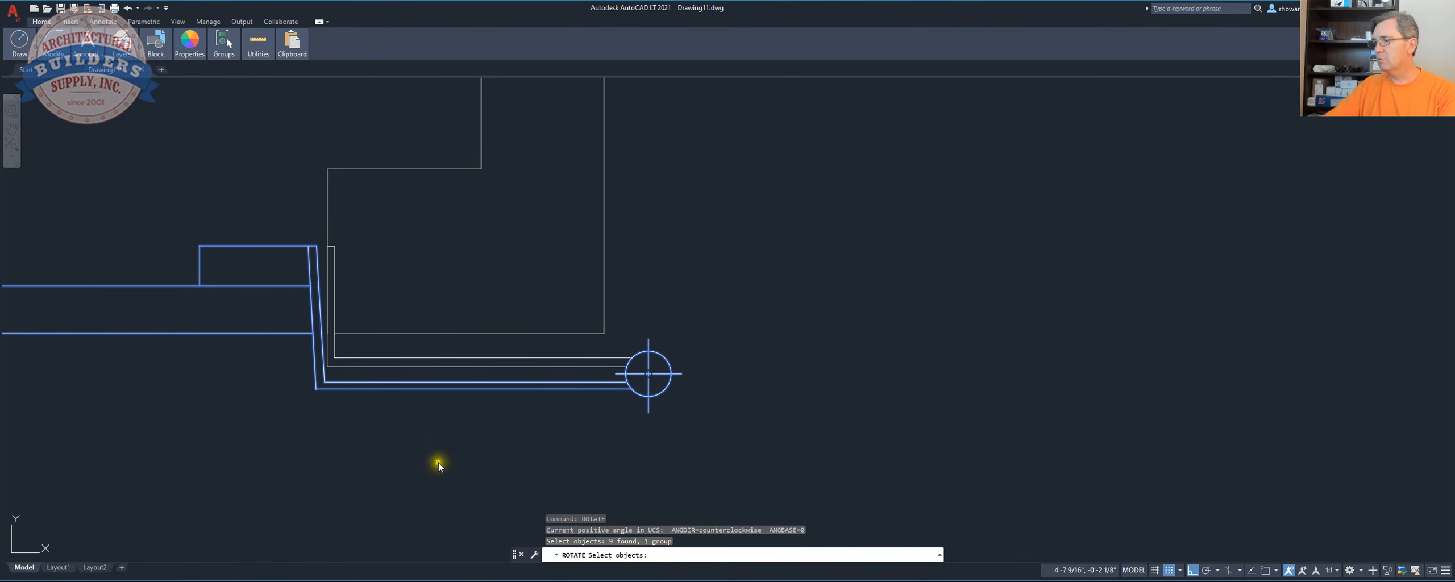
{"action": "key", "text": "Return"}
{"action": "scroll", "coordinate": [693, 381], "scroll_direction": "up", "scroll_amount": 3}
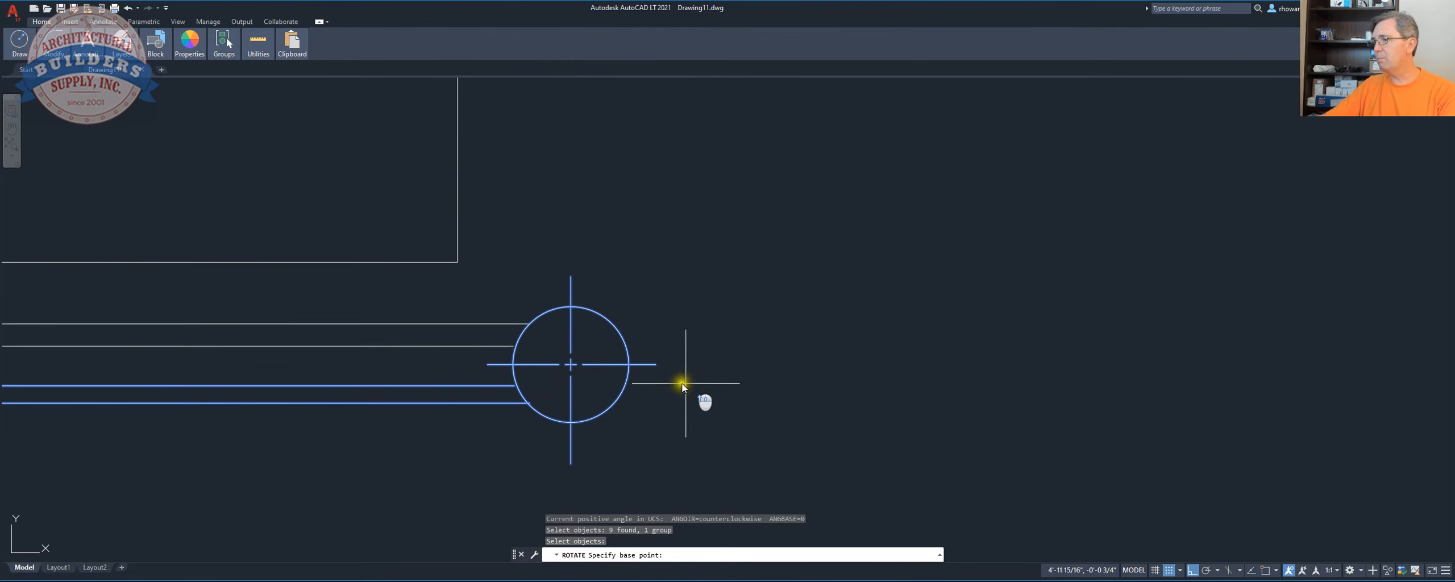
{"action": "left_click", "coordinate": [570, 364]}
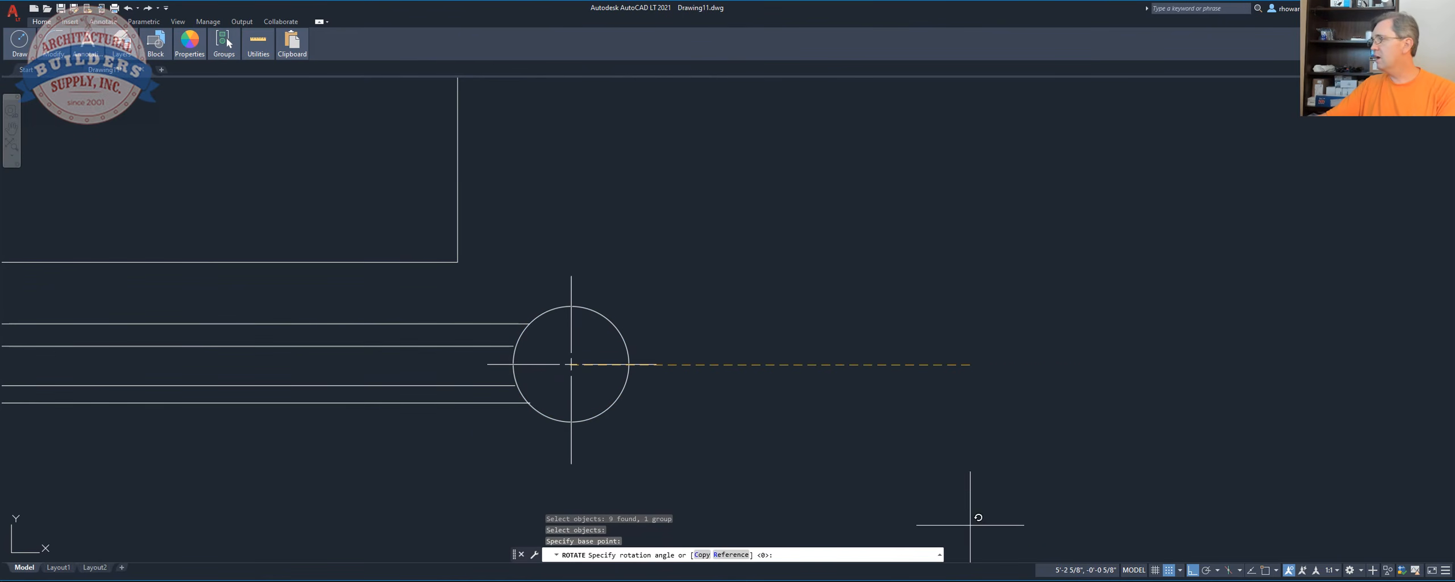
Turn off Ortho and rotate the door freely about the pivot until it stands open alongside the closet's right outer wall
{"action": "left_click", "coordinate": [1192, 570]}
{"action": "scroll", "coordinate": [662, 410], "scroll_direction": "up", "scroll_amount": 5}
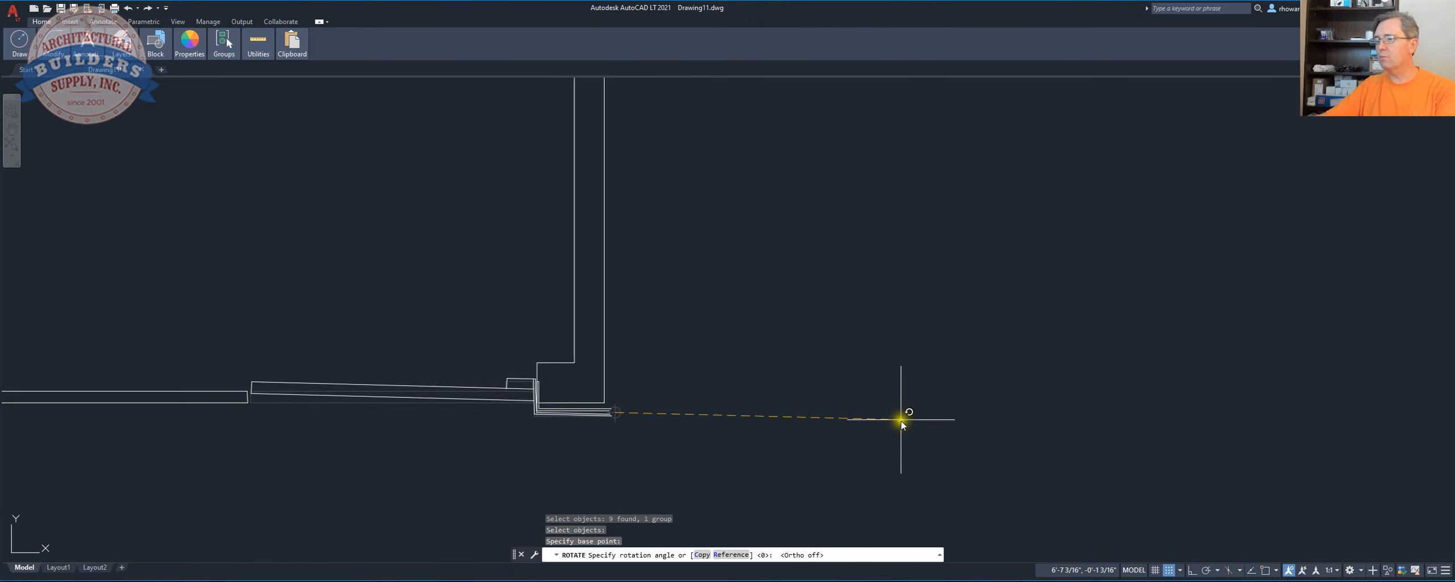
{"action": "scroll", "coordinate": [902, 407], "scroll_direction": "up", "scroll_amount": 3}
{"action": "middle_click_drag", "start_coordinate": [916, 409], "coordinate": [1299, 396]}
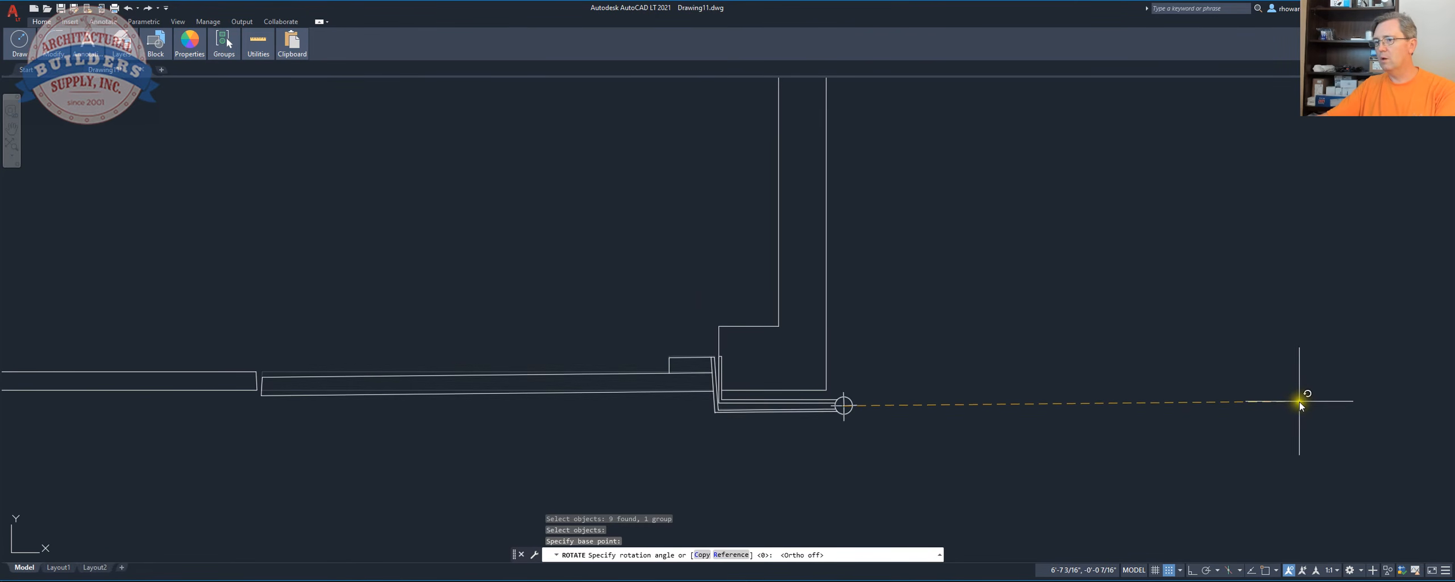
{"action": "scroll", "coordinate": [1301, 408], "scroll_direction": "down", "scroll_amount": 5}
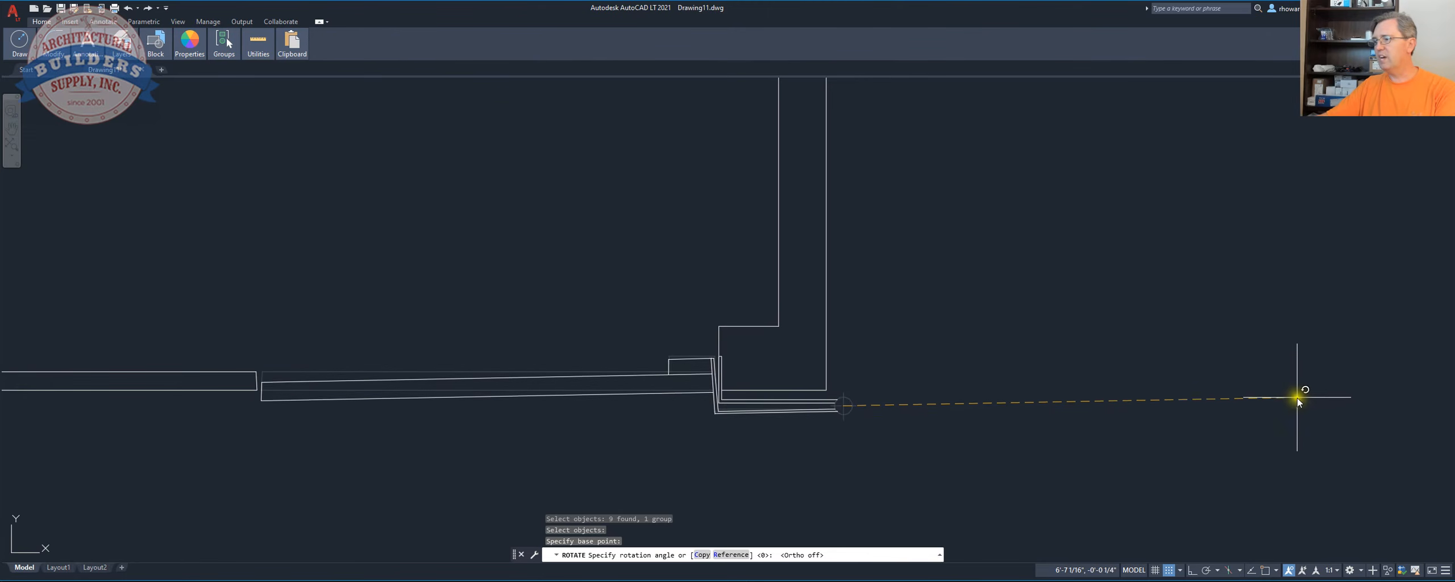
{"action": "scroll", "coordinate": [1290, 412], "scroll_direction": "down", "scroll_amount": 2}
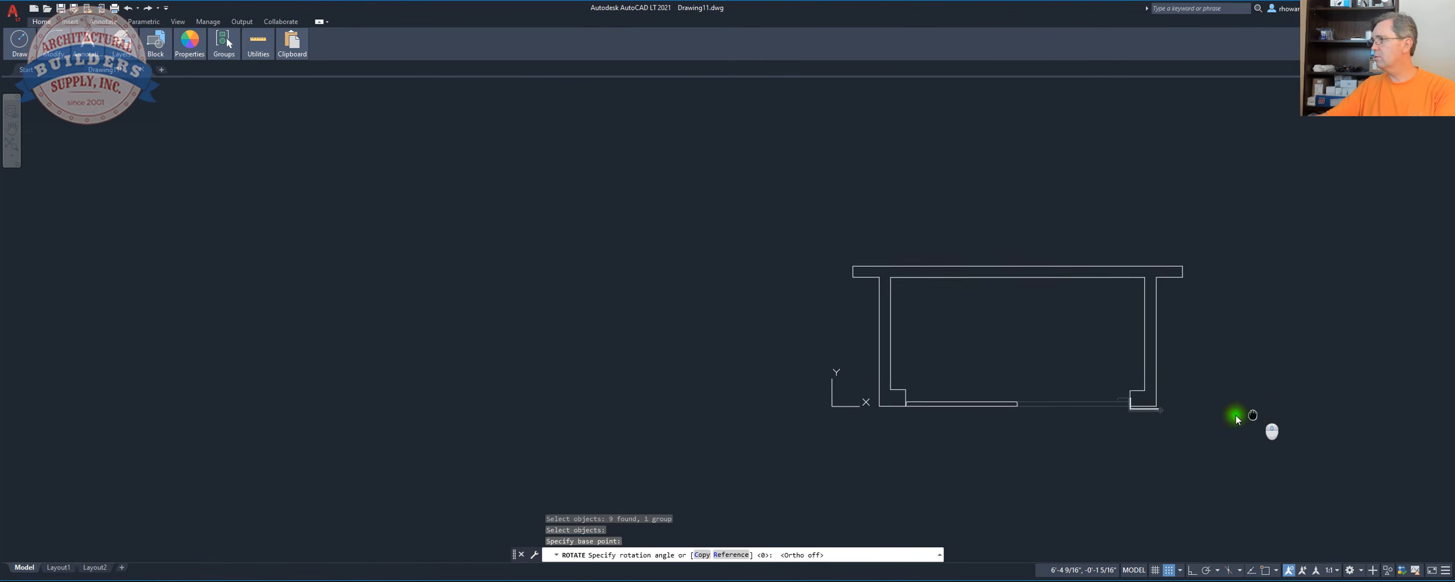
{"action": "middle_click_drag", "start_coordinate": [1236, 412], "coordinate": [665, 406]}
{"action": "scroll", "coordinate": [654, 325], "scroll_direction": "up", "scroll_amount": 3}
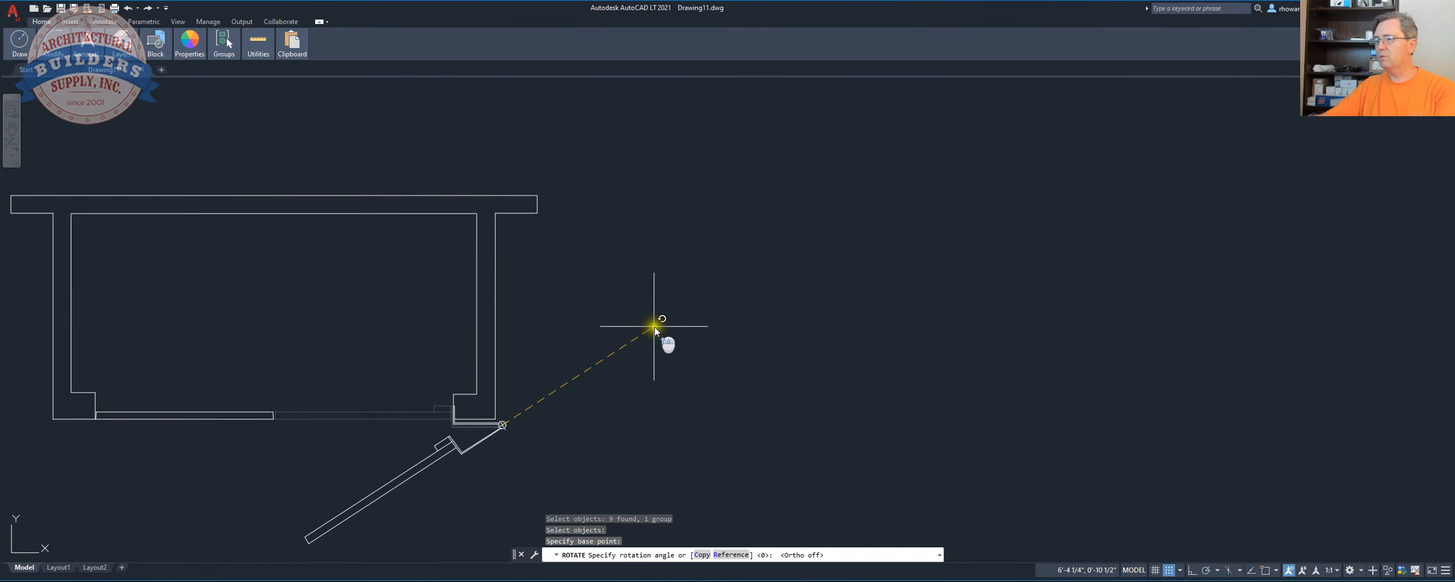
{"action": "mouse_move", "coordinate": [692, 351]}
{"action": "middle_mouse_down"}
{"action": "mouse_move", "coordinate": [838, 292]}
{"action": "mouse_move", "coordinate": [821, 234]}
{"action": "middle_mouse_up"}
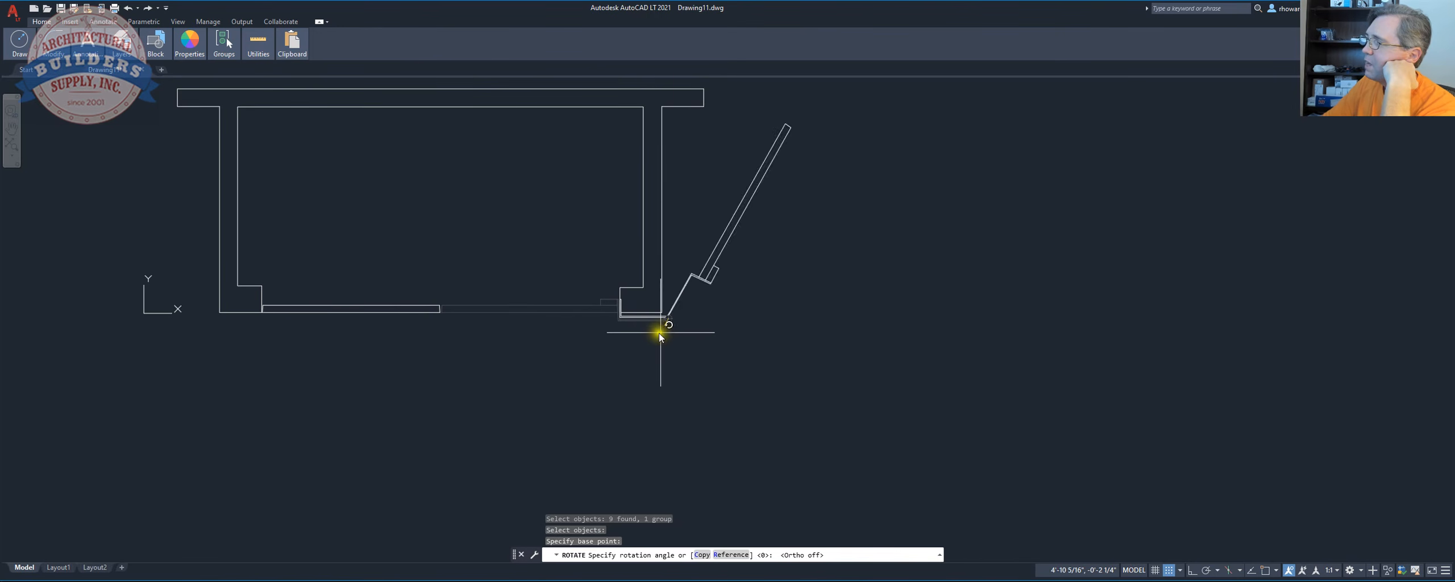
{"action": "scroll", "coordinate": [645, 331], "scroll_direction": "up", "scroll_amount": 3}
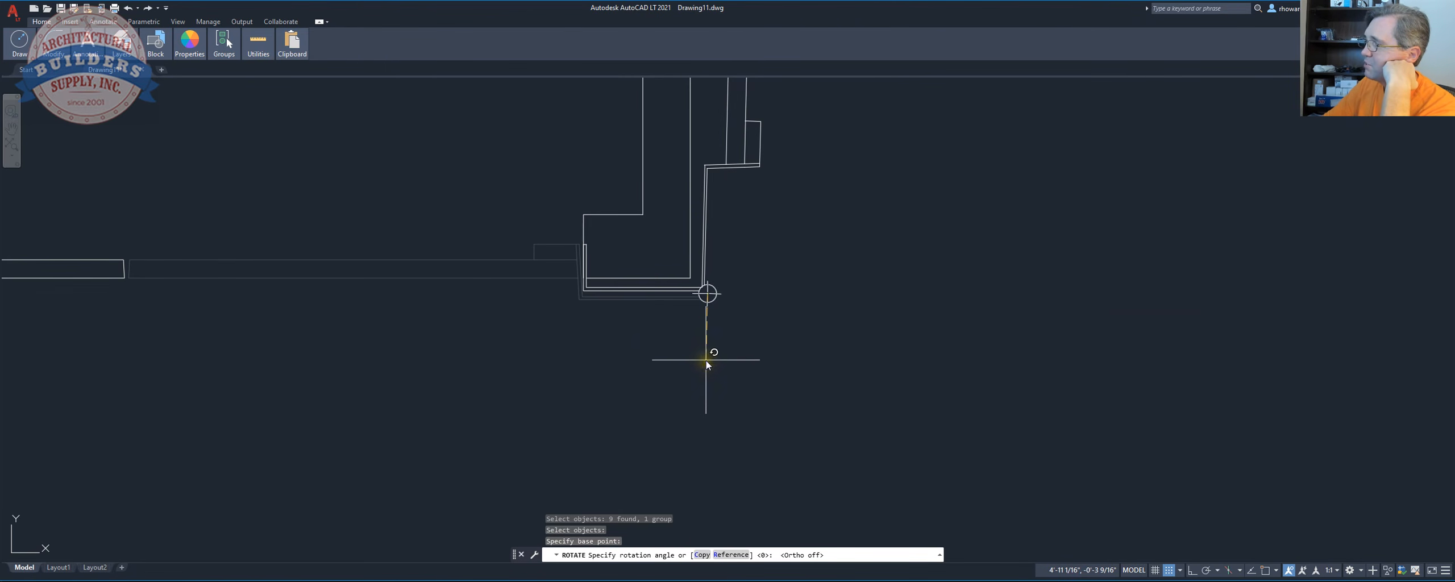
{"action": "scroll", "coordinate": [707, 363], "scroll_direction": "down", "scroll_amount": 3}
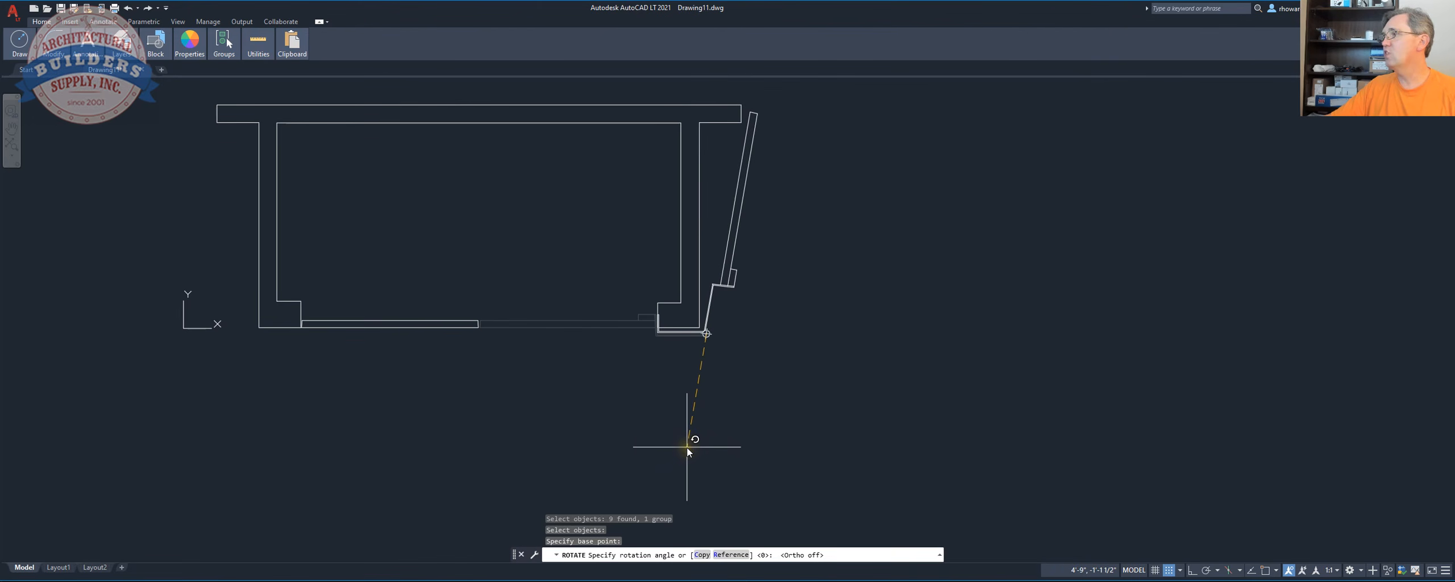
{"action": "left_click", "coordinate": [687, 447]}
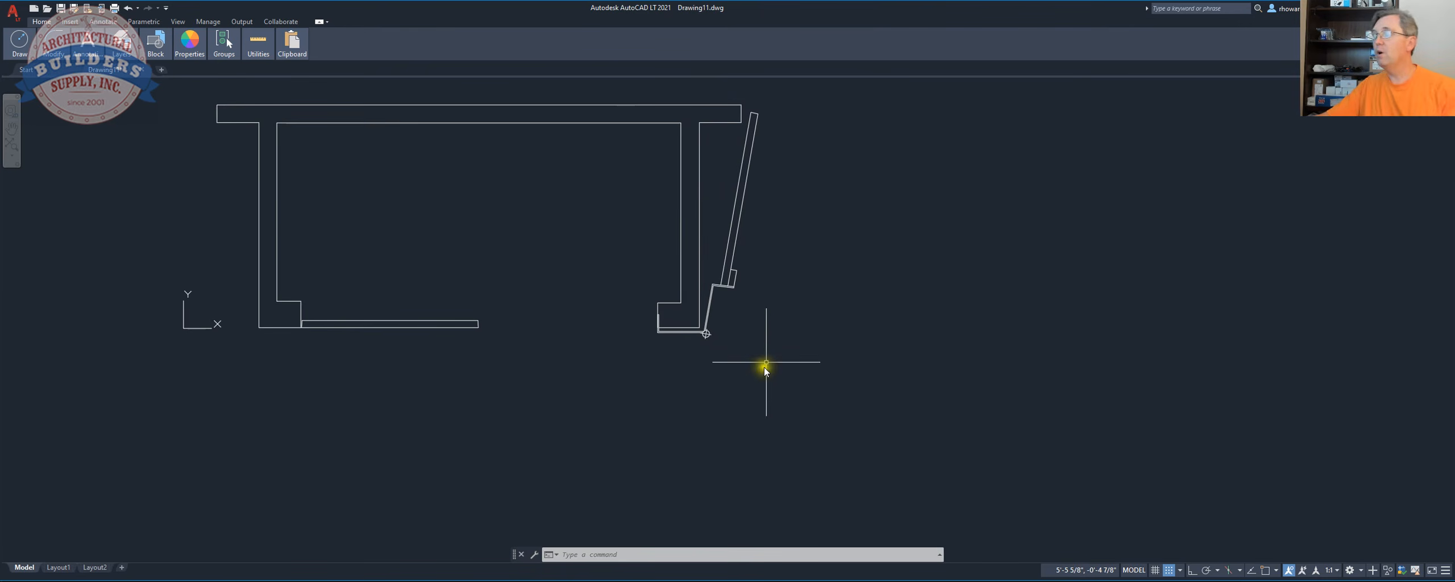
Start another rotation of the opened right-hand door and hinge assembly, selecting it together with the pivot circle and center mark
{"action": "scroll", "coordinate": [757, 287], "scroll_direction": "up", "scroll_amount": 2}
{"action": "scroll", "coordinate": [666, 363], "scroll_direction": "up", "scroll_amount": 6}
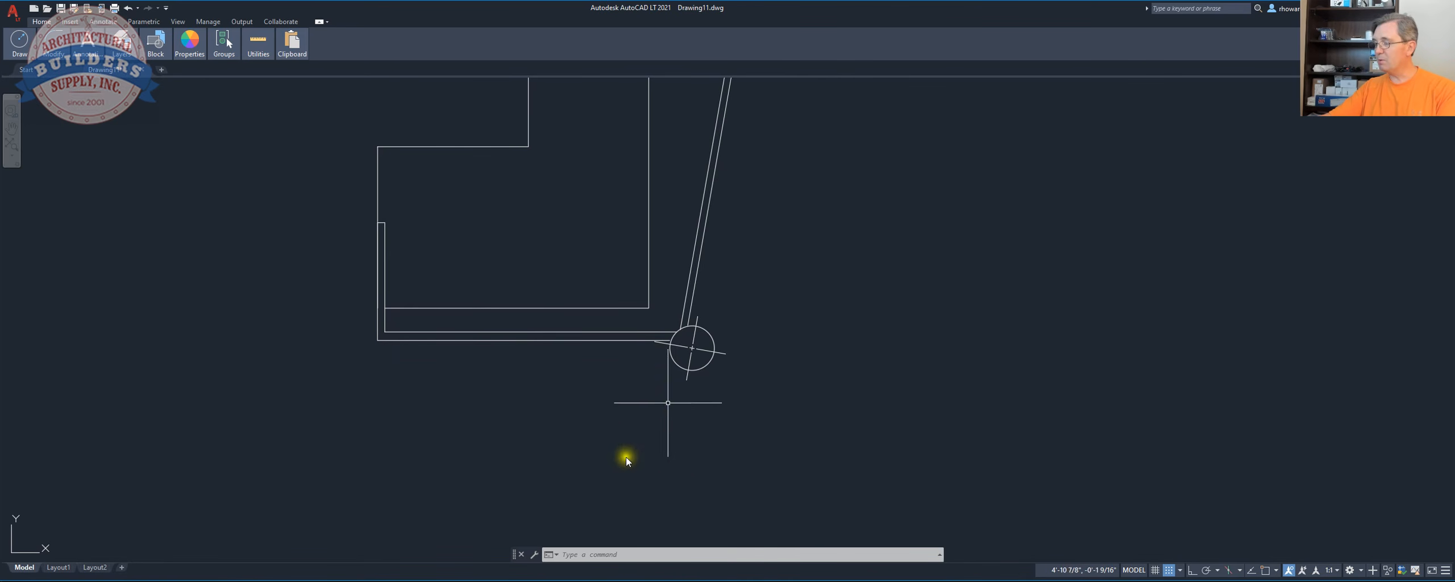
{"action": "scroll", "coordinate": [906, 244], "scroll_direction": "down", "scroll_amount": 5}
{"action": "middle_click_drag", "start_coordinate": [959, 292], "coordinate": [874, 397]}
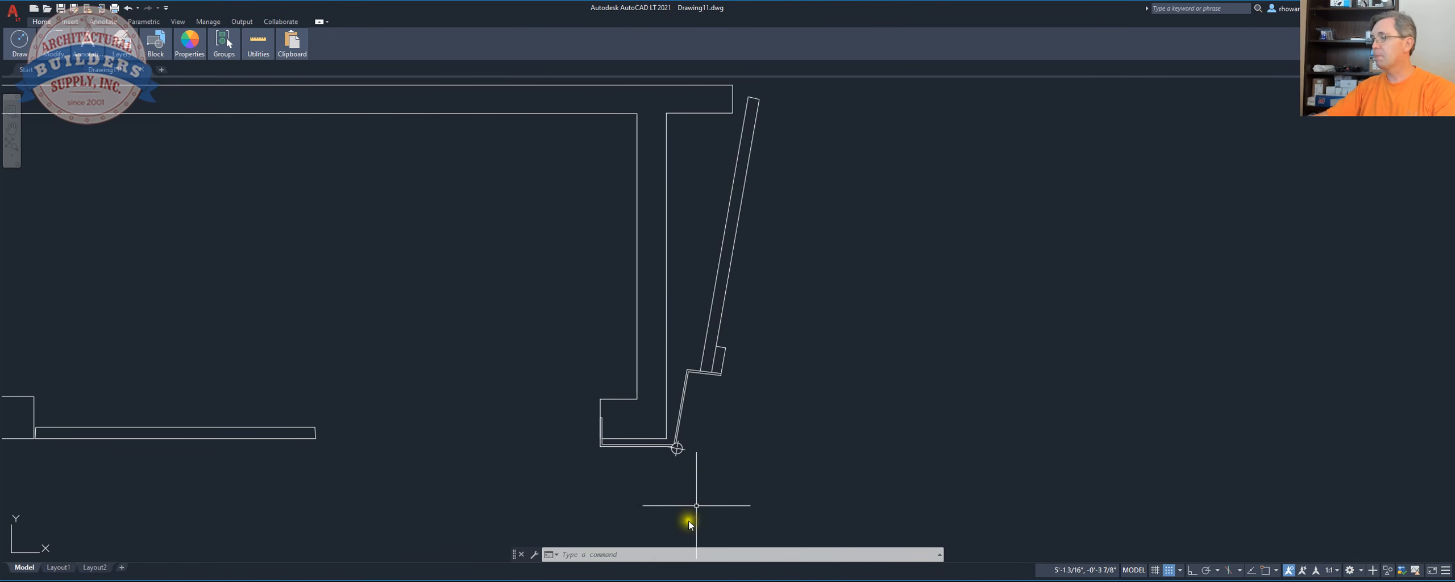
{"action": "left_click", "coordinate": [648, 554]}
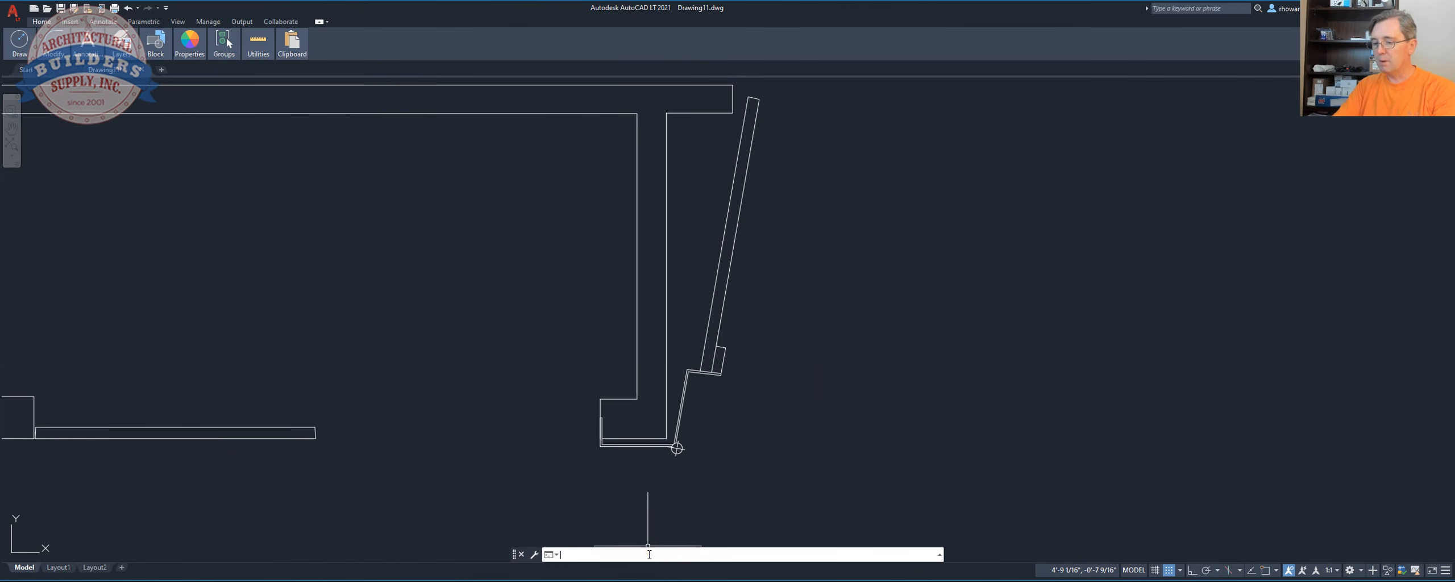
{"action": "type", "text": "rotoat"}
{"action": "key", "text": "Return"}
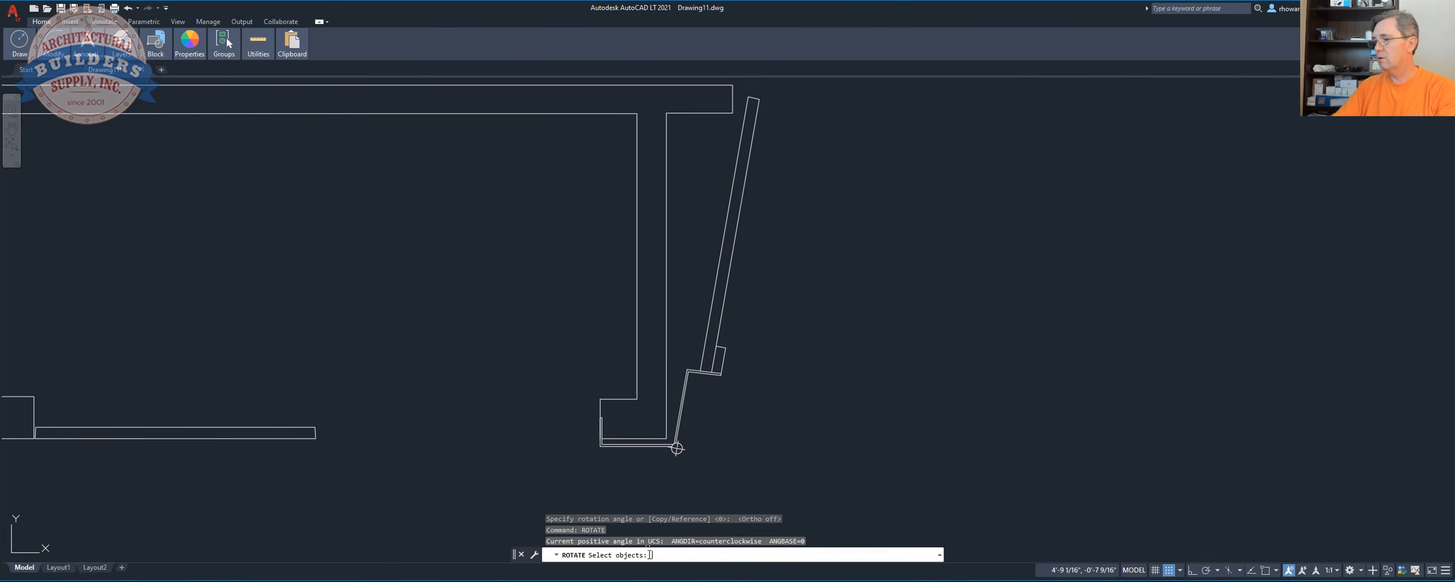
{"action": "left_click", "coordinate": [771, 385]}
{"action": "left_click", "coordinate": [714, 335]}
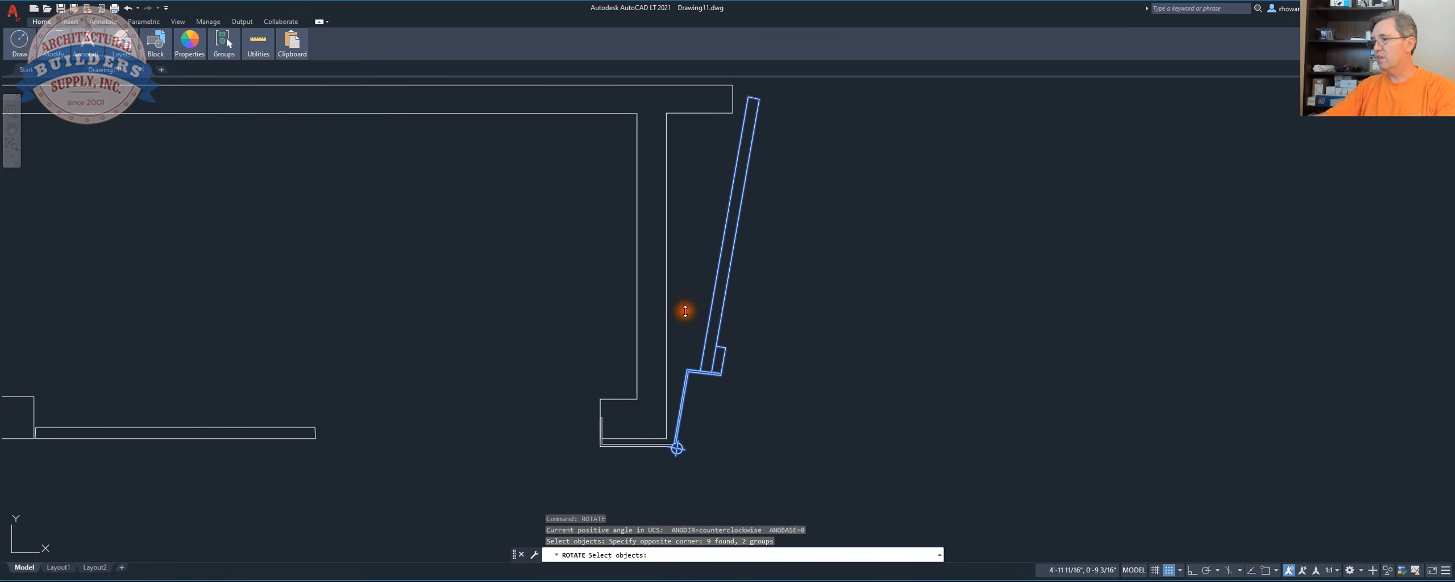
{"action": "key", "text": "Return"}
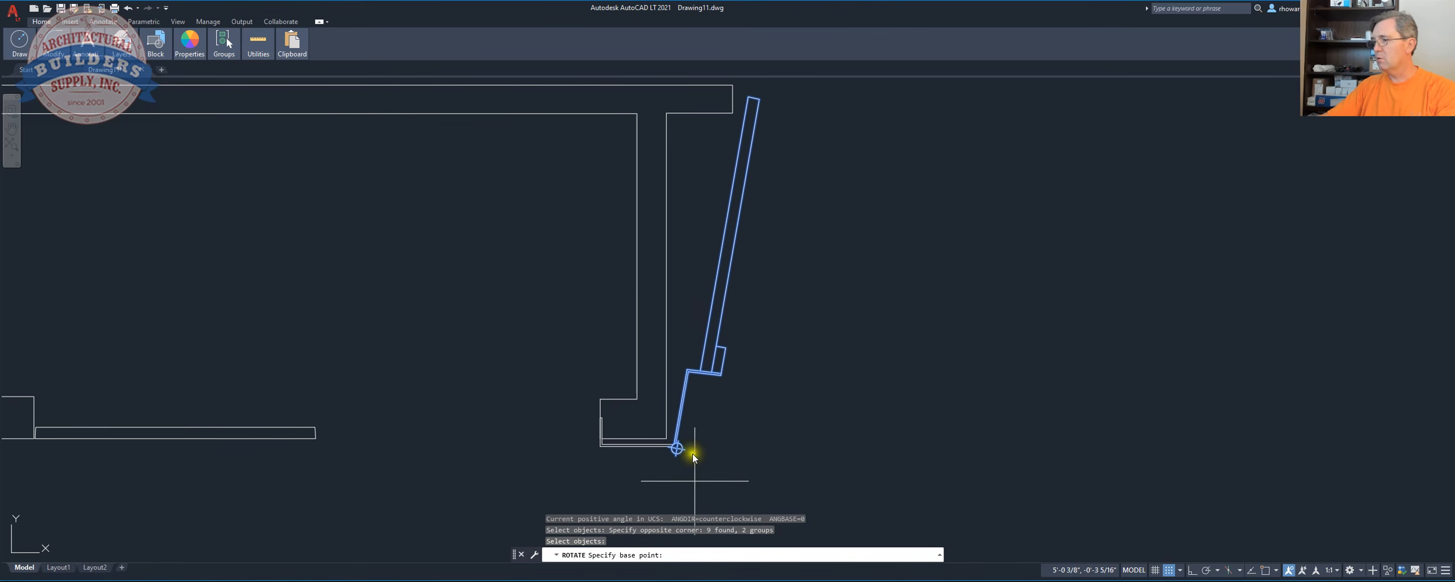
Use the center of the pivot circle as the rotation base point and swing the door assembly freely about it
{"action": "scroll", "coordinate": [689, 470], "scroll_direction": "up", "scroll_amount": 5}
{"action": "scroll", "coordinate": [617, 473], "scroll_direction": "up", "scroll_amount": 2}
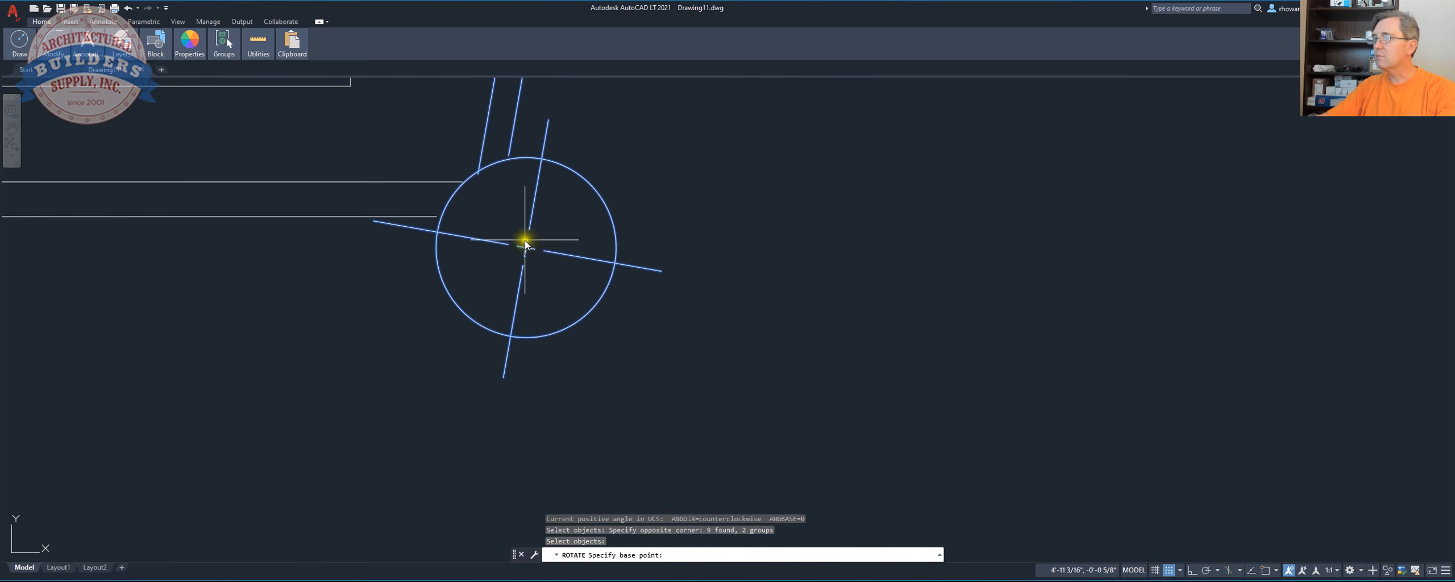
{"action": "left_click", "coordinate": [527, 248]}
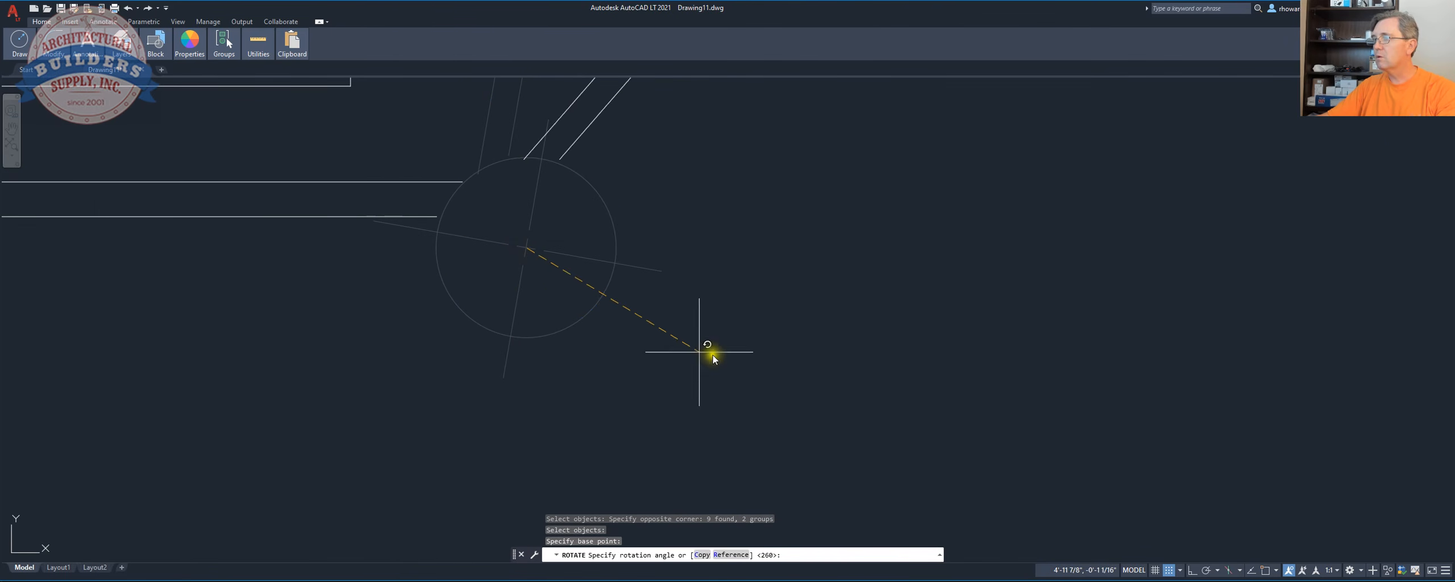
{"action": "scroll", "coordinate": [563, 298], "scroll_direction": "down", "scroll_amount": 7}
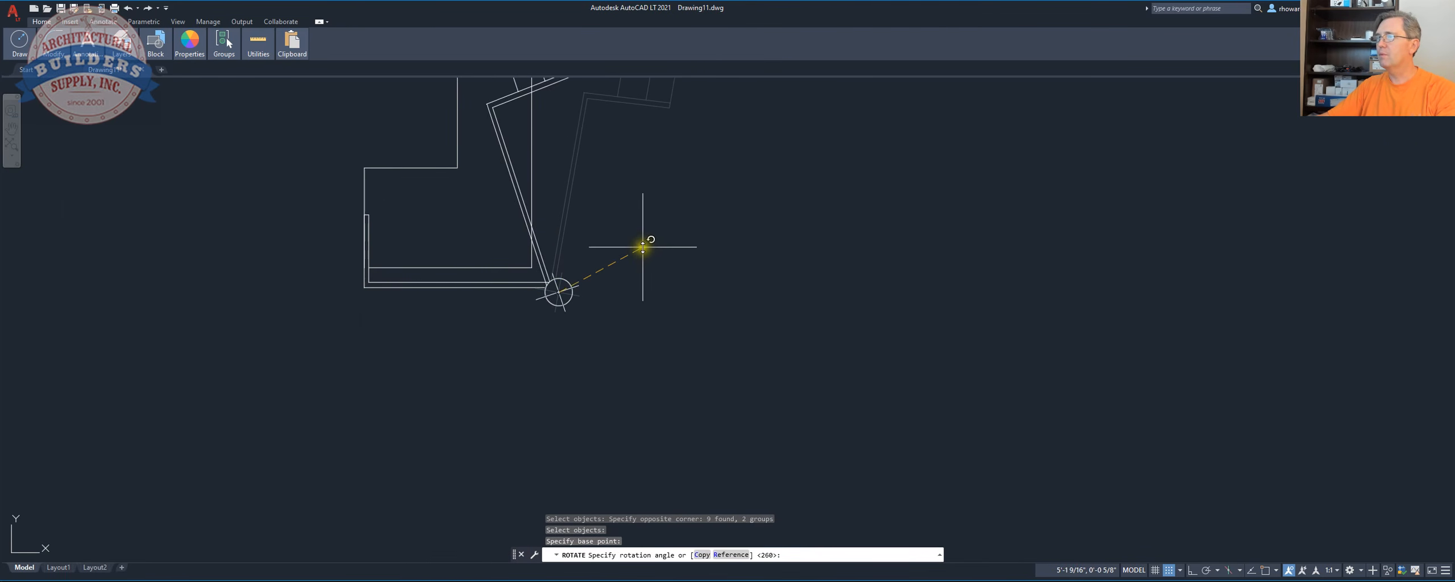
{"action": "mouse_move", "coordinate": [733, 307]}
{"action": "middle_mouse_down"}
{"action": "mouse_move", "coordinate": [779, 289]}
{"action": "mouse_move", "coordinate": [1062, 289]}
{"action": "middle_mouse_up"}
{"action": "middle_click_drag", "start_coordinate": [1085, 186], "coordinate": [968, 328]}
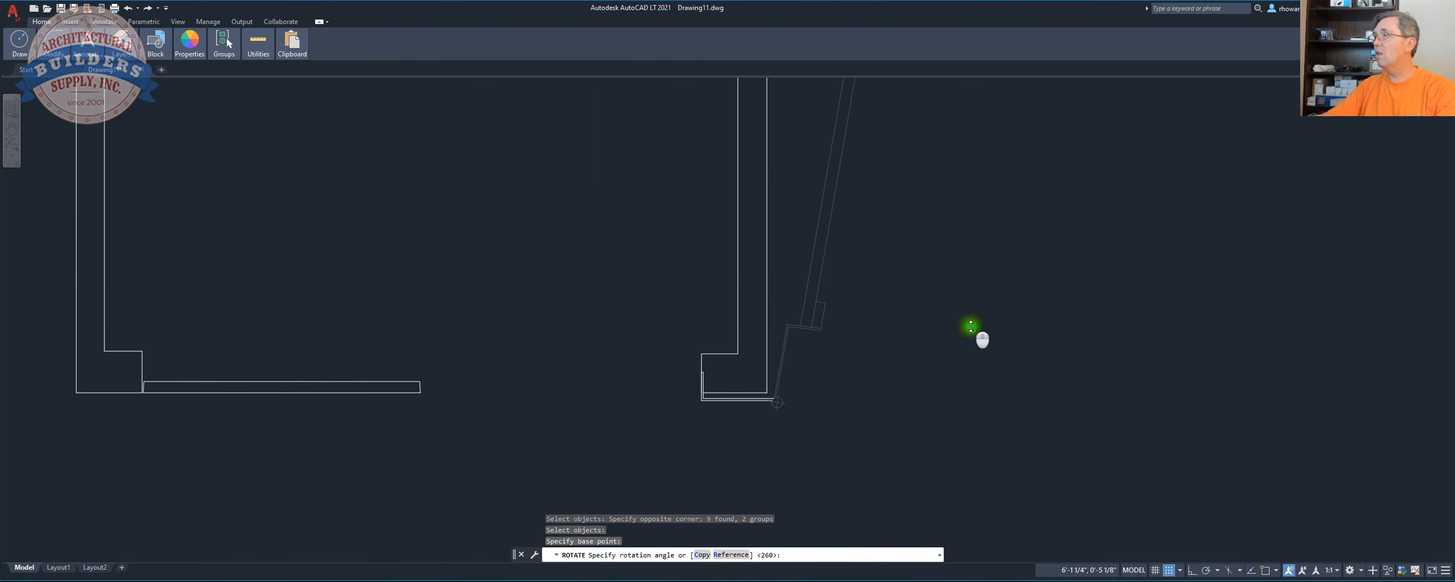